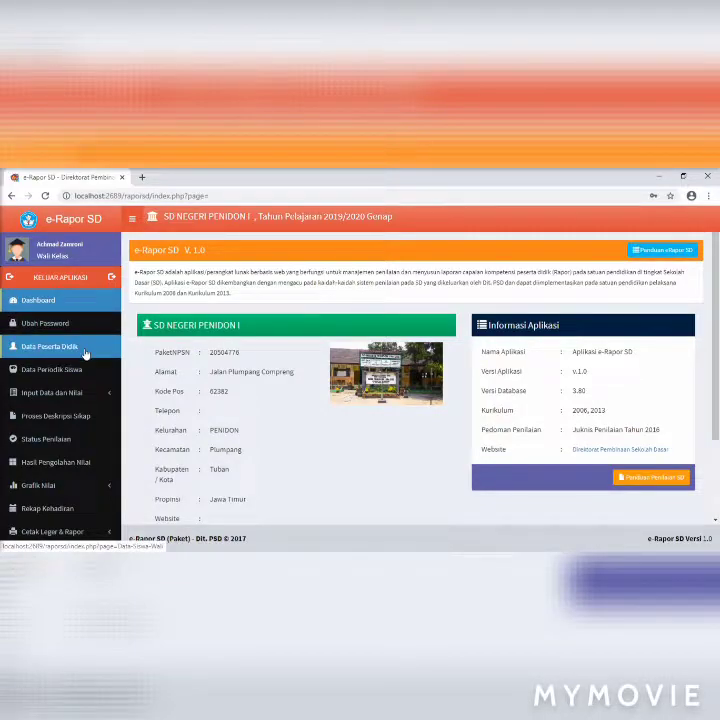
# - Open the Data Peserta Didik page and review the list of students from first to last row
pyautogui.click(85, 350)
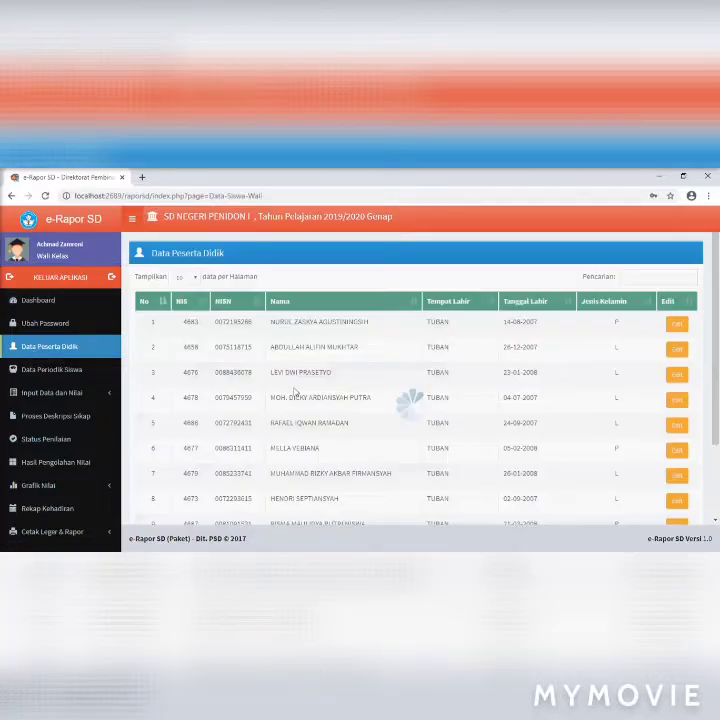
pyautogui.scroll(-2, 338, 366)
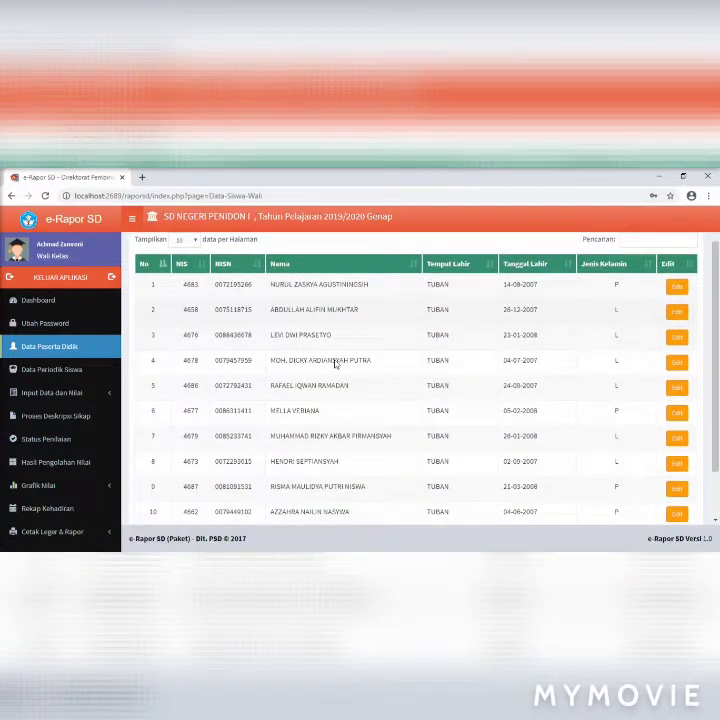
pyautogui.scroll(2, 336, 364)
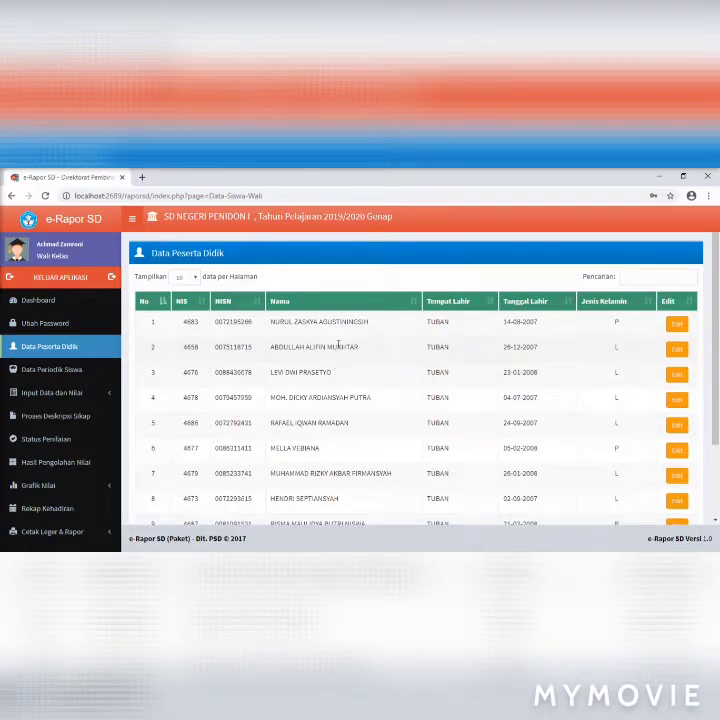
pyautogui.scroll(-2, 340, 345)
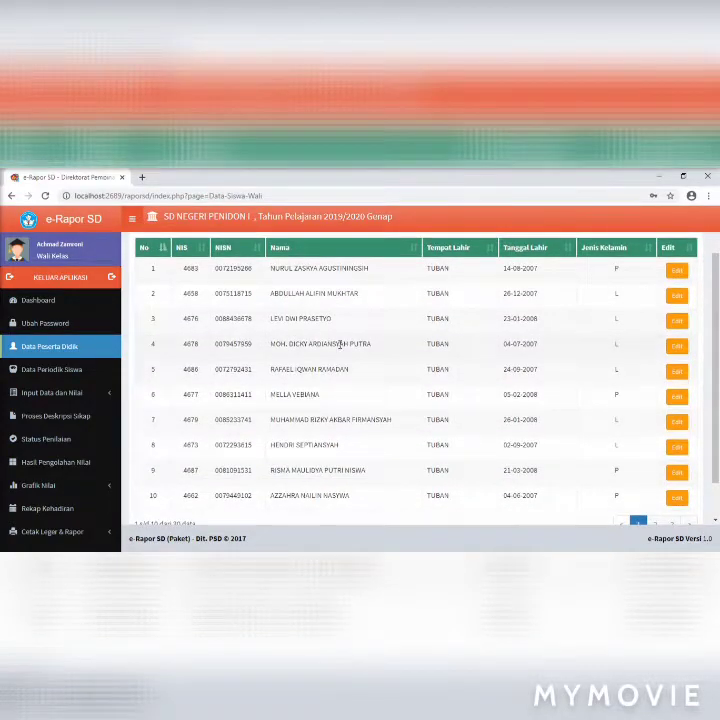
pyautogui.scroll(2, 341, 349)
pyautogui.scroll(-2, 341, 348)
pyautogui.scroll(2, 341, 349)
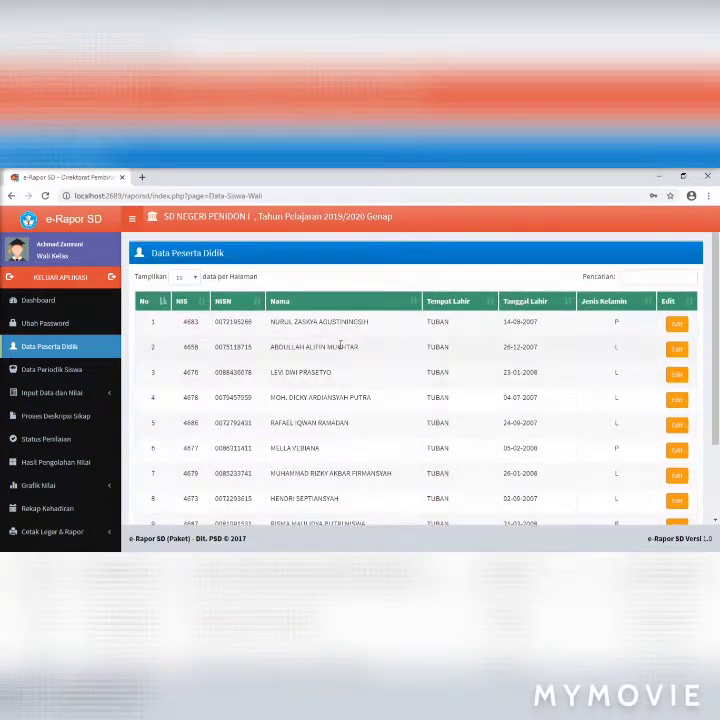
pyautogui.scroll(-1, 341, 345)
pyautogui.scroll(-1, 650, 440)
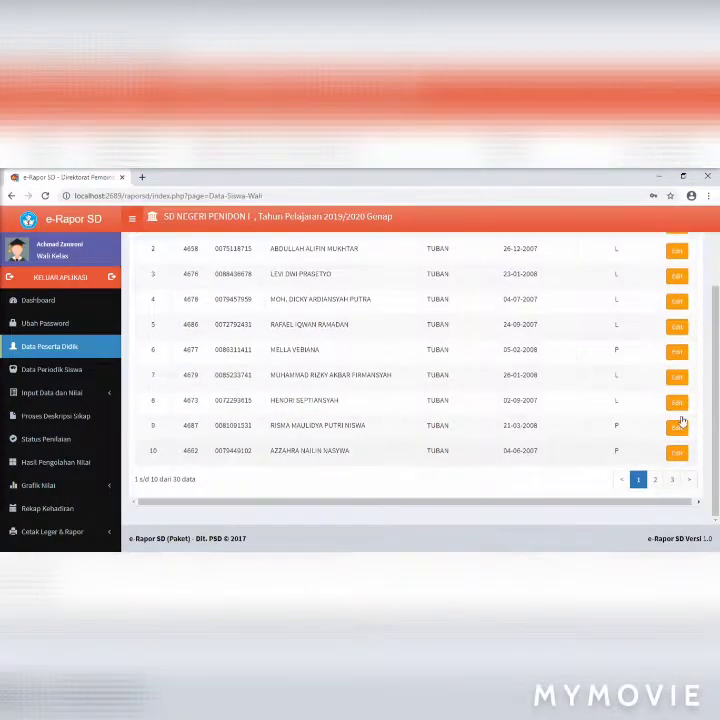
pyautogui.scroll(1, 681, 274)
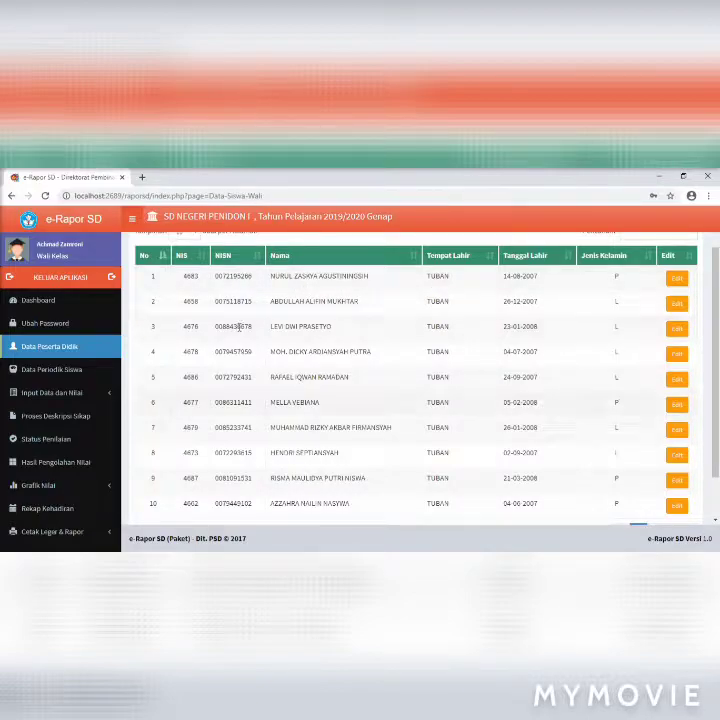
# - Open Data Periodik Siswa, show Kelas VI, and review the periodic data of all students
pyautogui.click(52, 371)
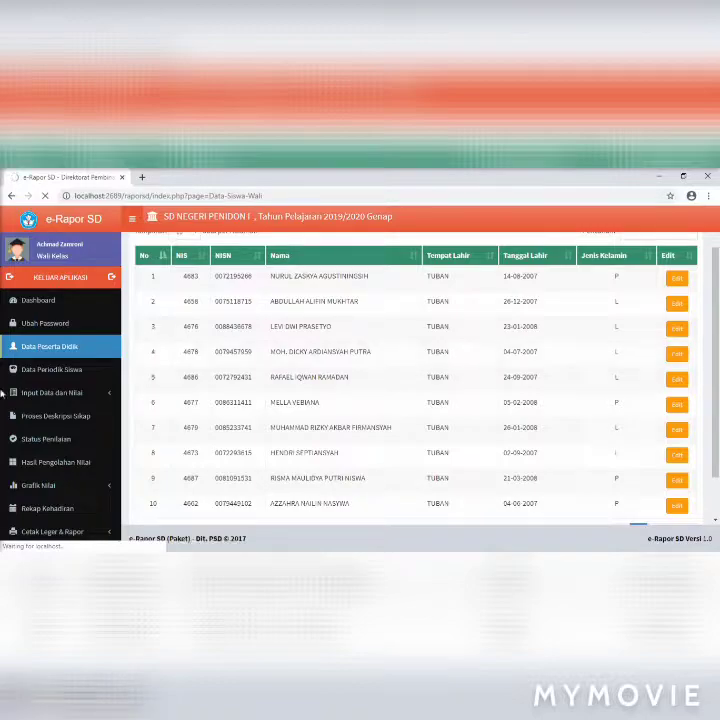
pyautogui.click(50, 376)
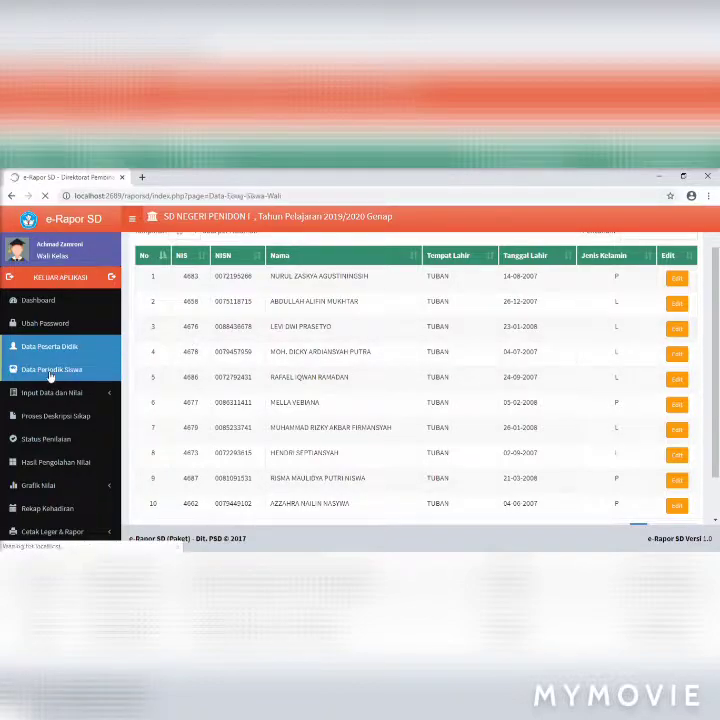
pyautogui.click(342, 283)
pyautogui.click(345, 310)
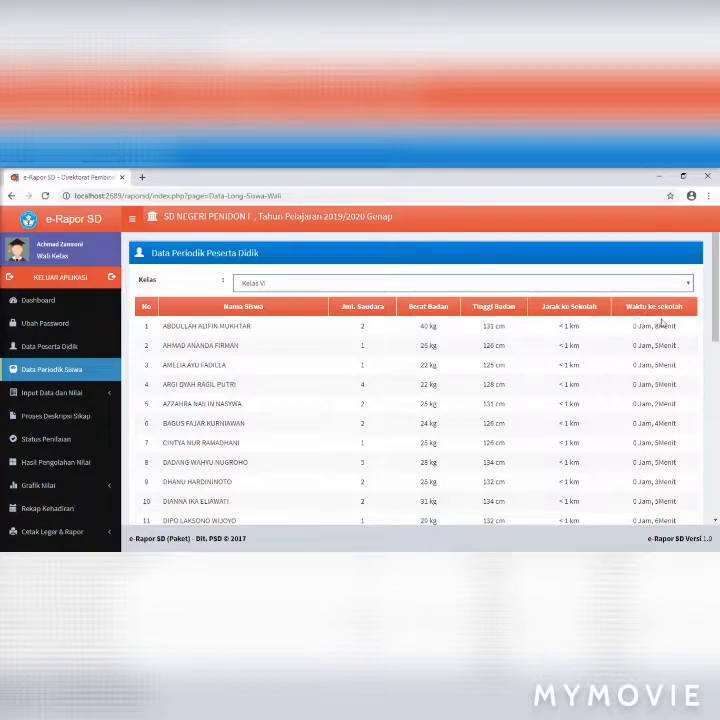
pyautogui.moveTo(716, 317); pyautogui.dragTo(716, 510)
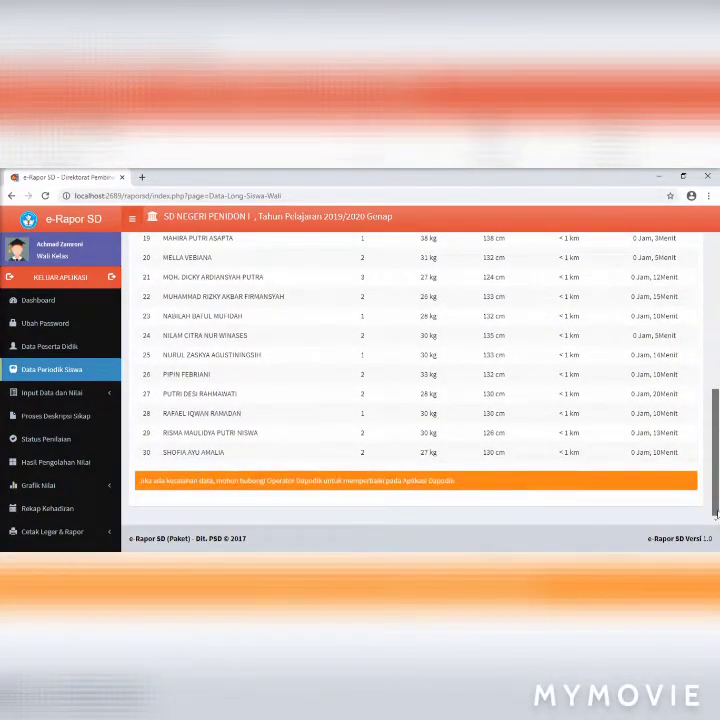
pyautogui.moveTo(712, 450); pyautogui.dragTo(715, 292)
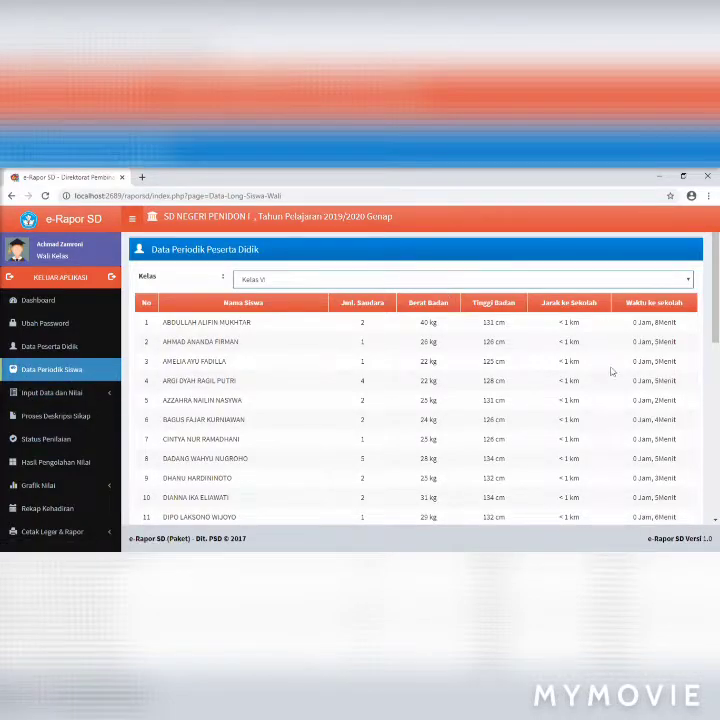
pyautogui.moveTo(715, 316); pyautogui.dragTo(717, 274)
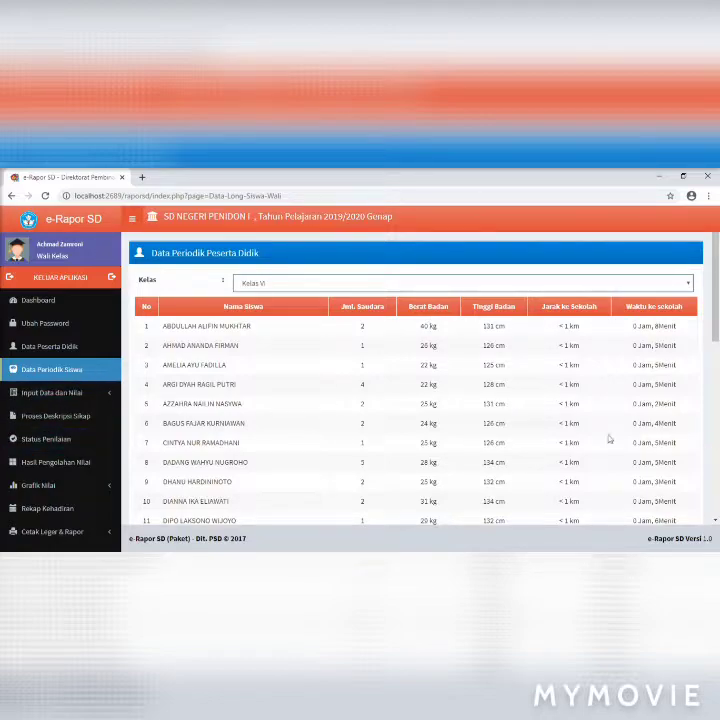
# - Open Input Kehadiran Siswa, show Kelas VI, and review the sick, permitted and unexplained absence entries for every student
pyautogui.click(73, 397)
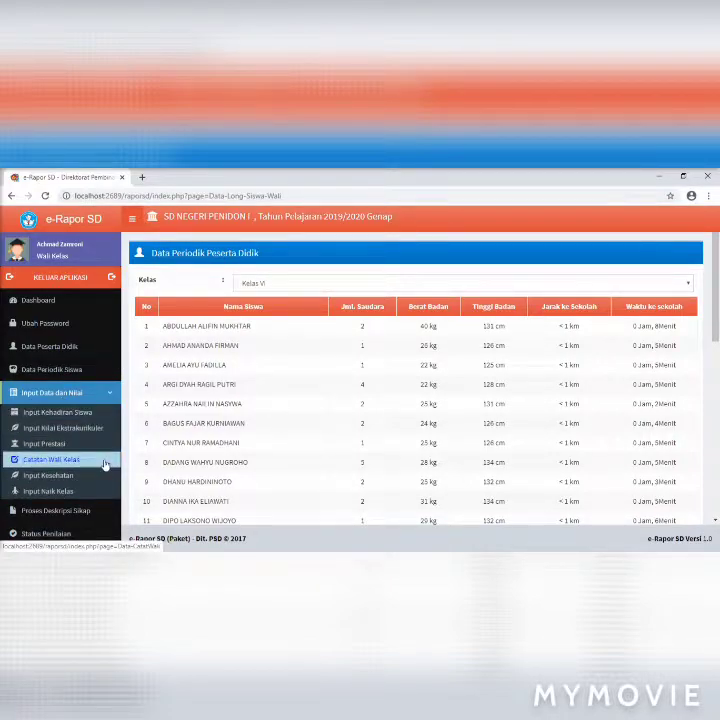
pyautogui.click(91, 414)
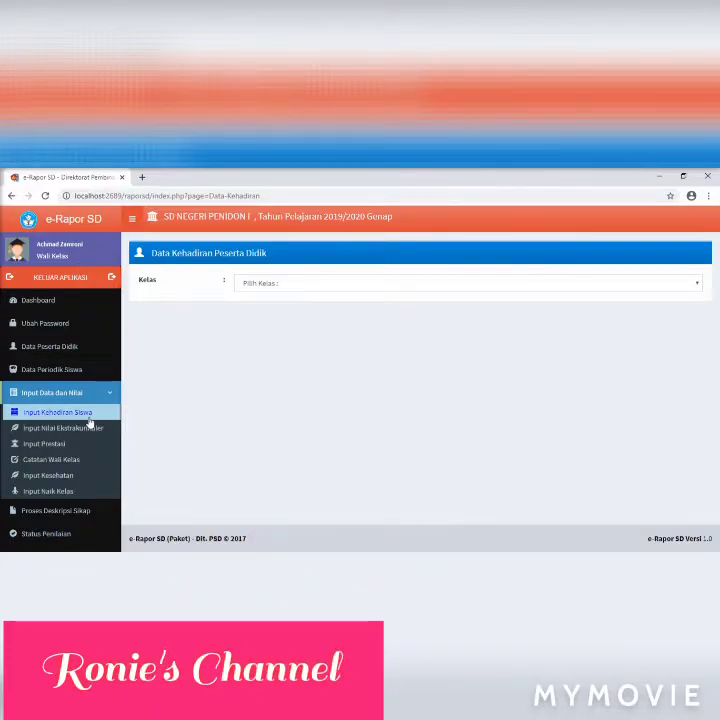
pyautogui.click(323, 286)
pyautogui.click(310, 307)
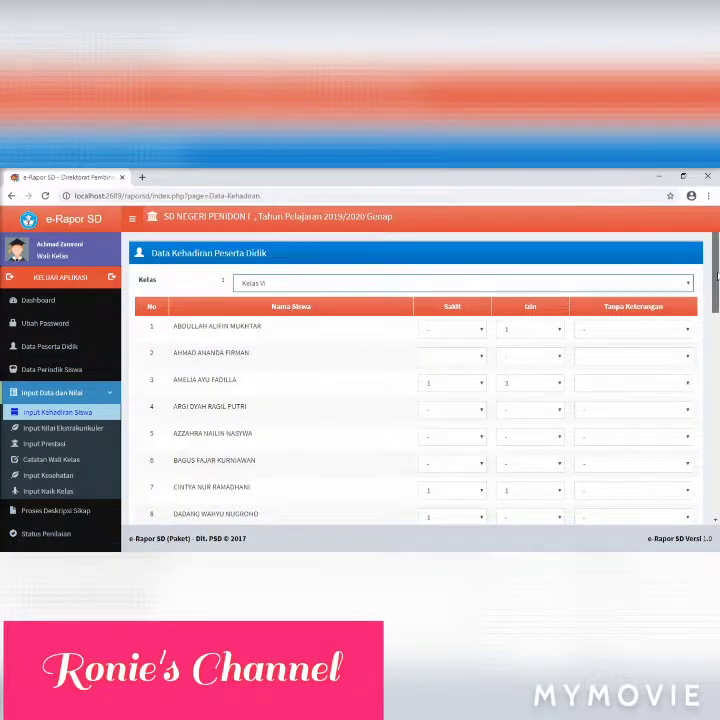
pyautogui.moveTo(716, 277); pyautogui.dragTo(716, 292)
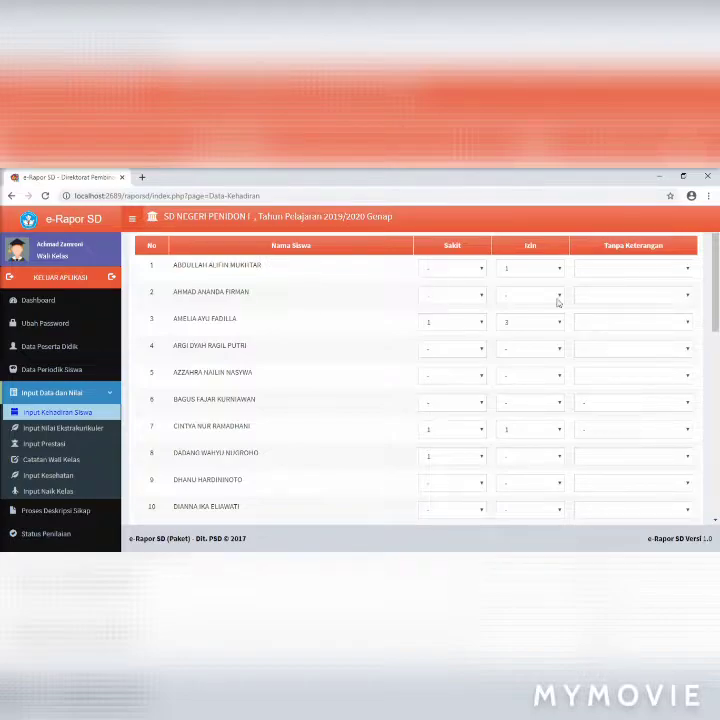
pyautogui.scroll(-4, 558, 302)
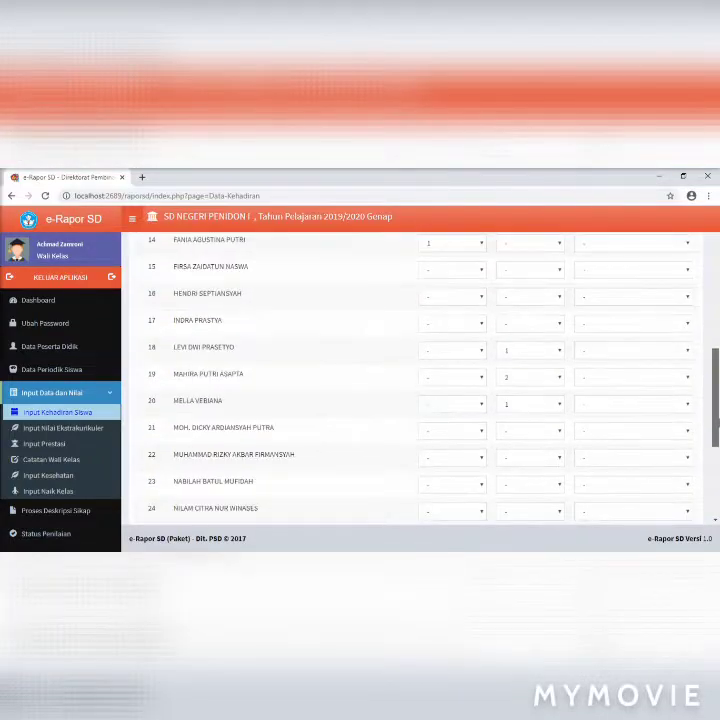
pyautogui.scroll(-3, 702, 514)
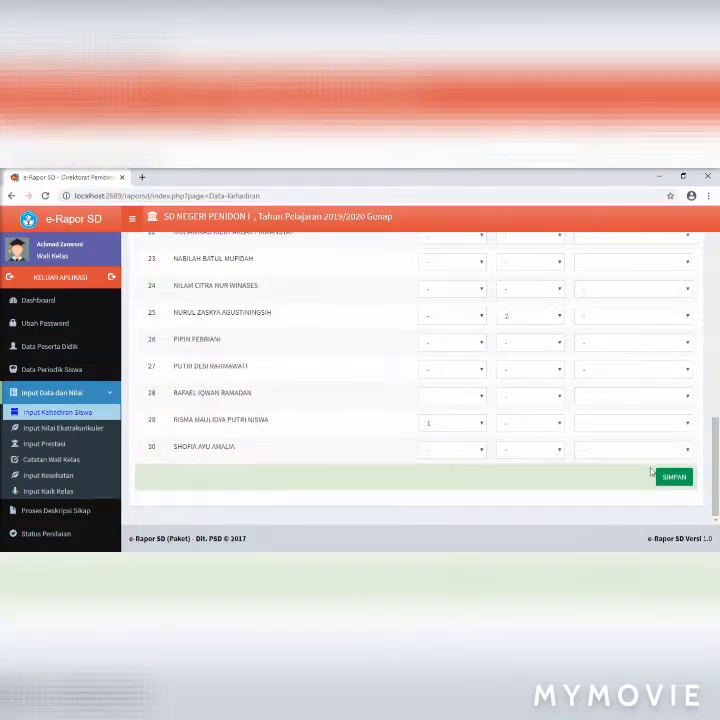
# - Show the extracurricular grades for Kelas VI and open the form for adding extracurricular grades
pyautogui.click(66, 428)
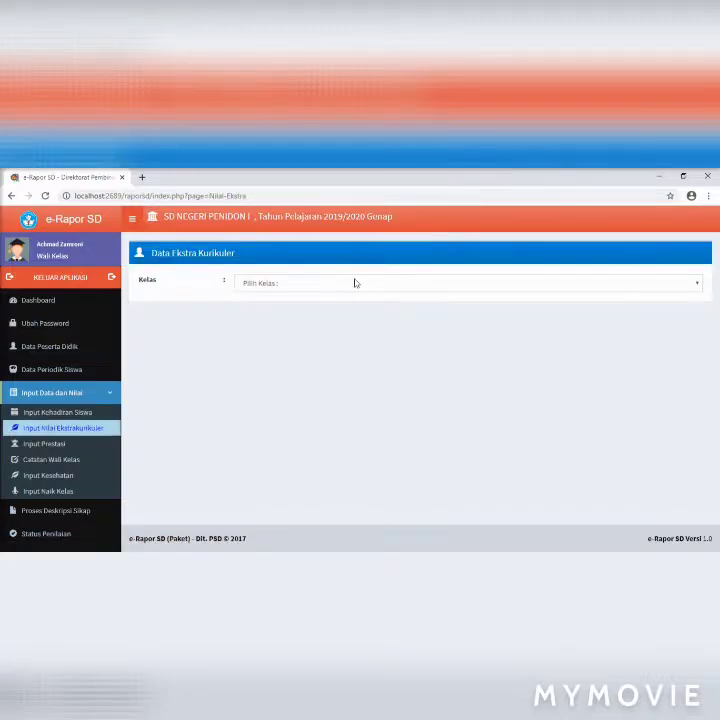
pyautogui.click(355, 283)
pyautogui.click(339, 311)
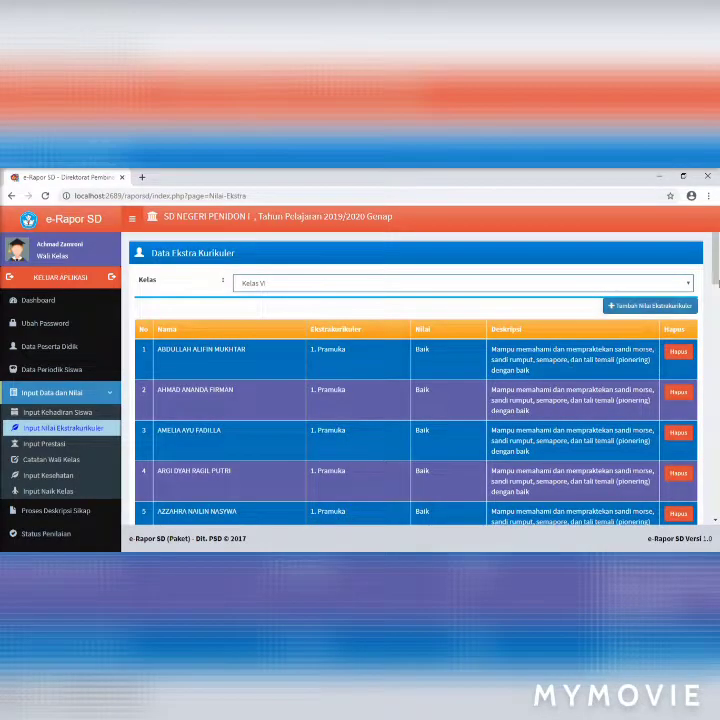
pyautogui.moveTo(718, 258)
pyautogui.mouseDown()
pyautogui.moveTo(718, 274)
pyautogui.moveTo(718, 262)
pyautogui.mouseUp()
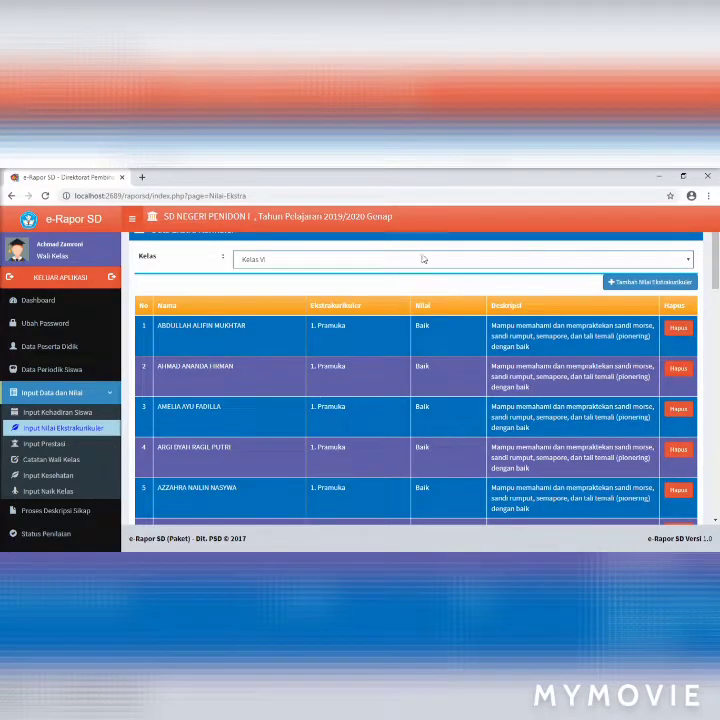
pyautogui.click(658, 288)
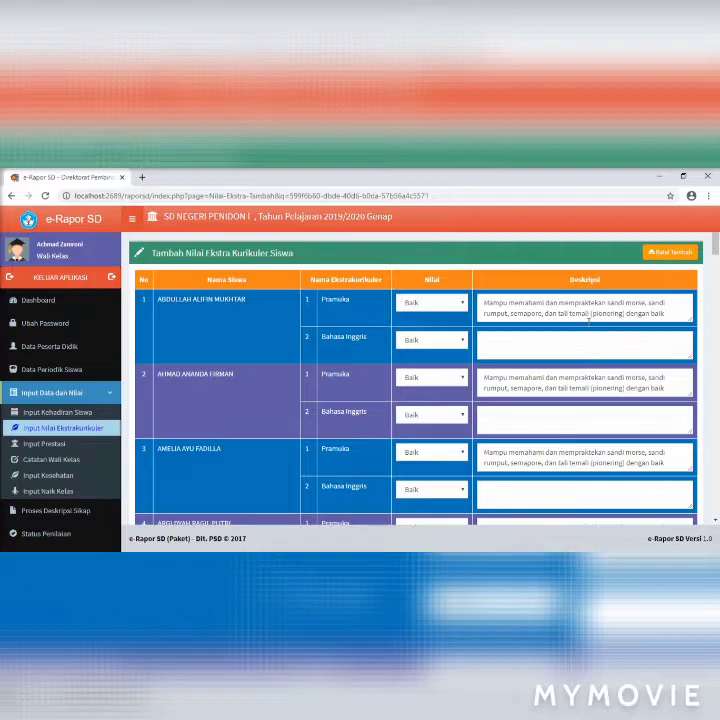
# - Examine the grade options and the Pramuka description text for the first student, and return to the extracurricular grade list
pyautogui.click(456, 344)
pyautogui.click(456, 344)
pyautogui.click(462, 303)
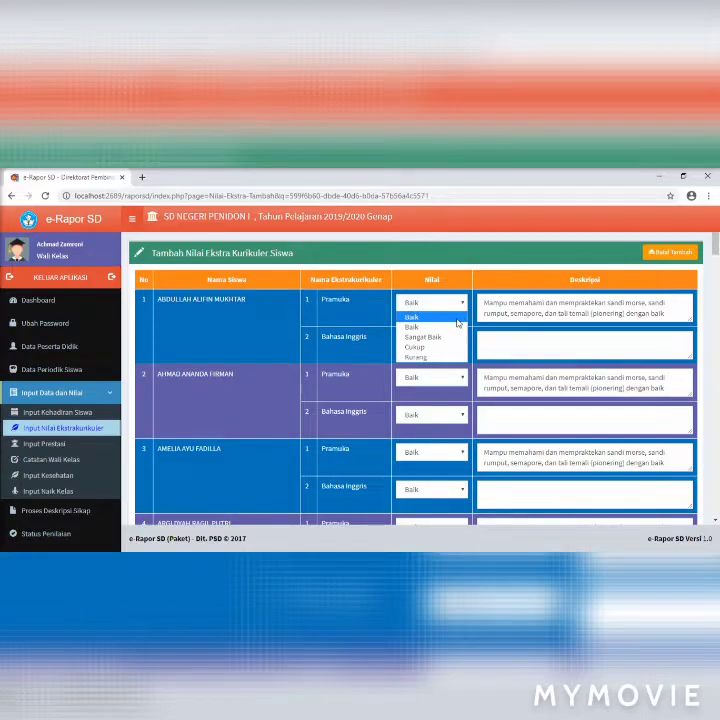
pyautogui.click(457, 323)
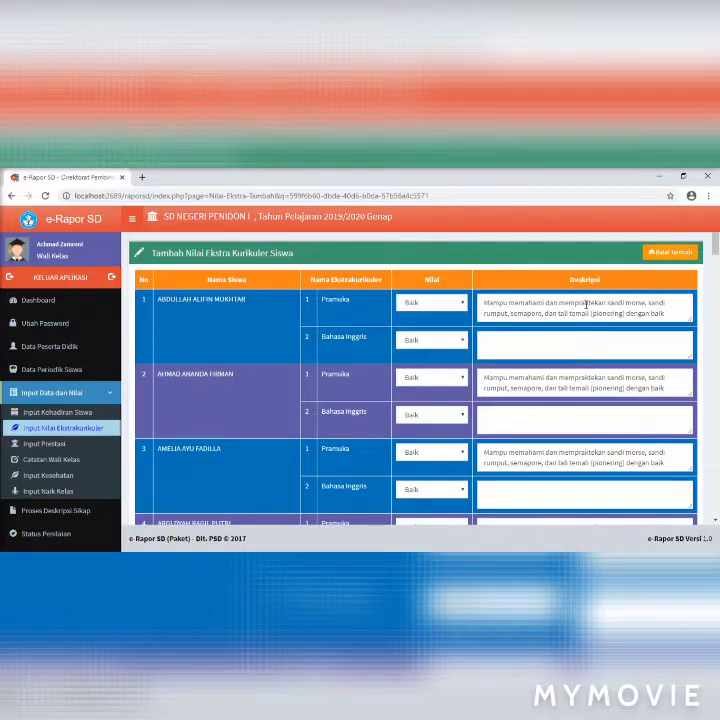
pyautogui.moveTo(484, 307); pyautogui.dragTo(672, 310)
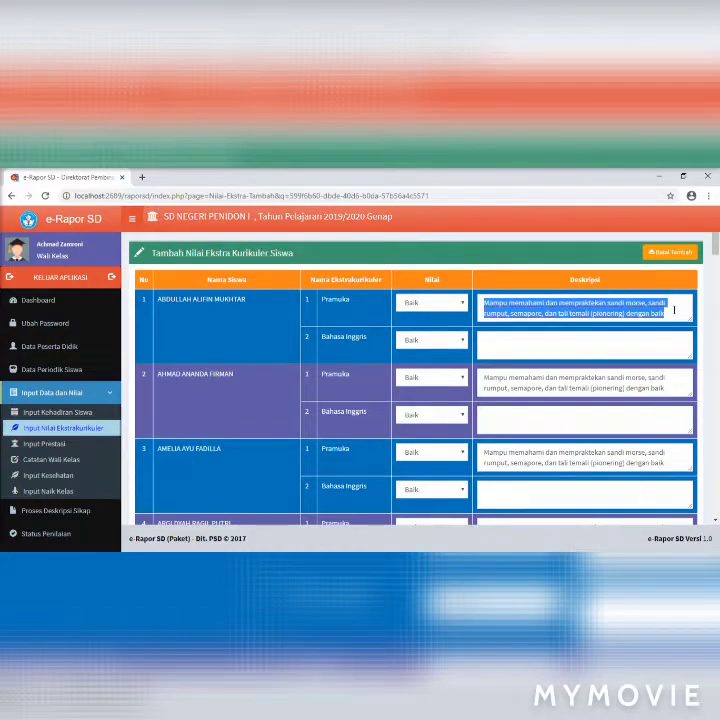
pyautogui.click(676, 309)
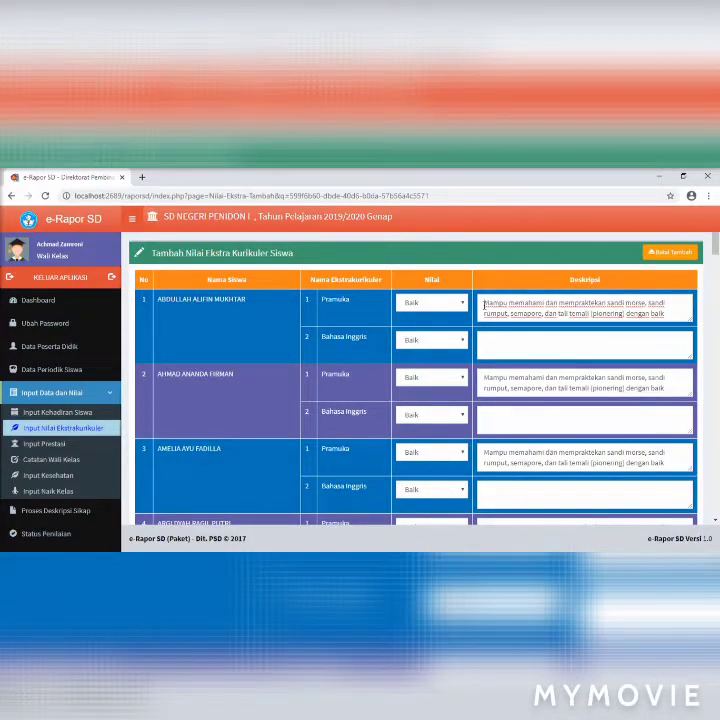
pyautogui.moveTo(484, 305); pyautogui.dragTo(665, 314)
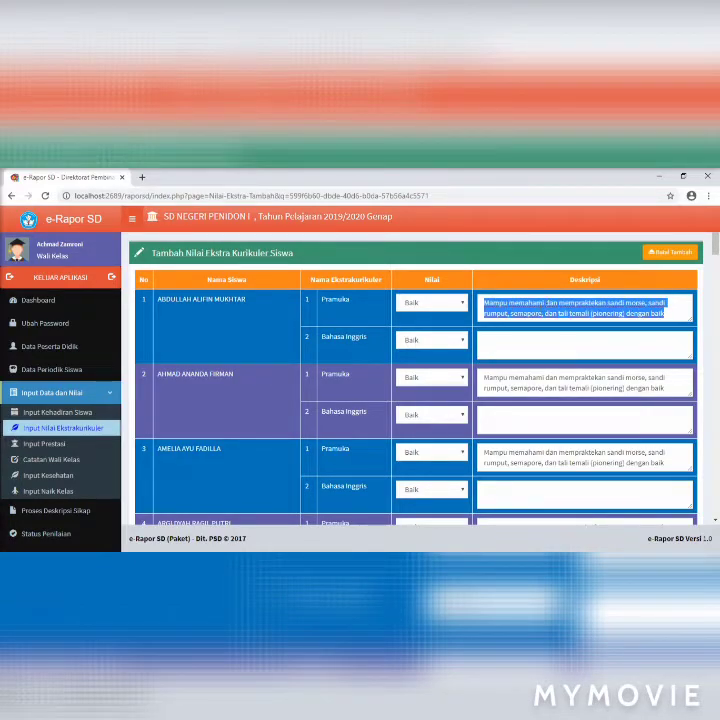
pyautogui.click(665, 314)
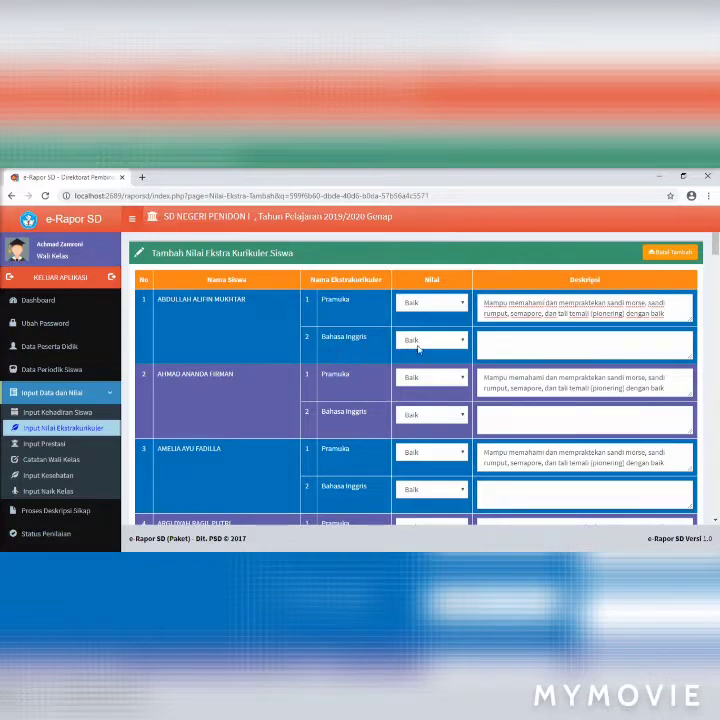
pyautogui.click(496, 342)
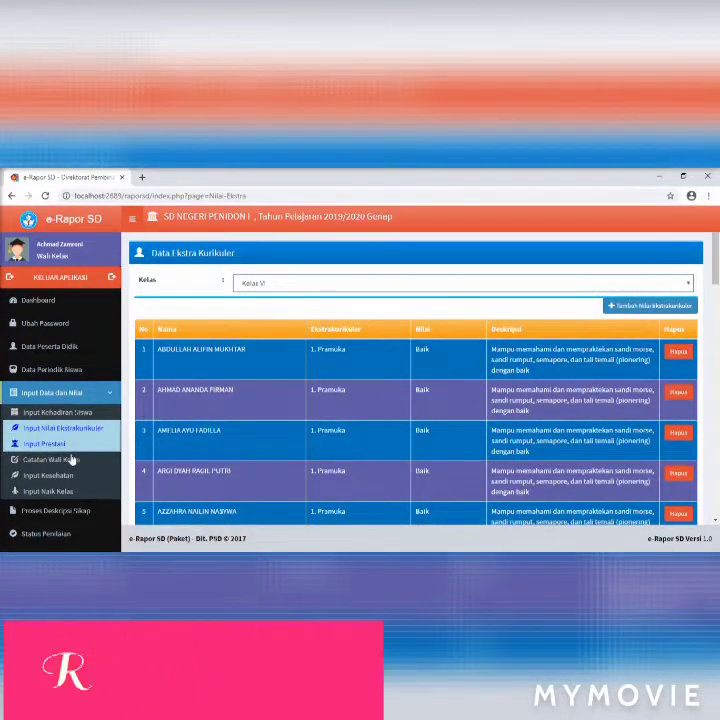
# - Open Input Prestasi, dismiss the chat notification, and show the achievement data for Kelas VI
pyautogui.click(76, 448)
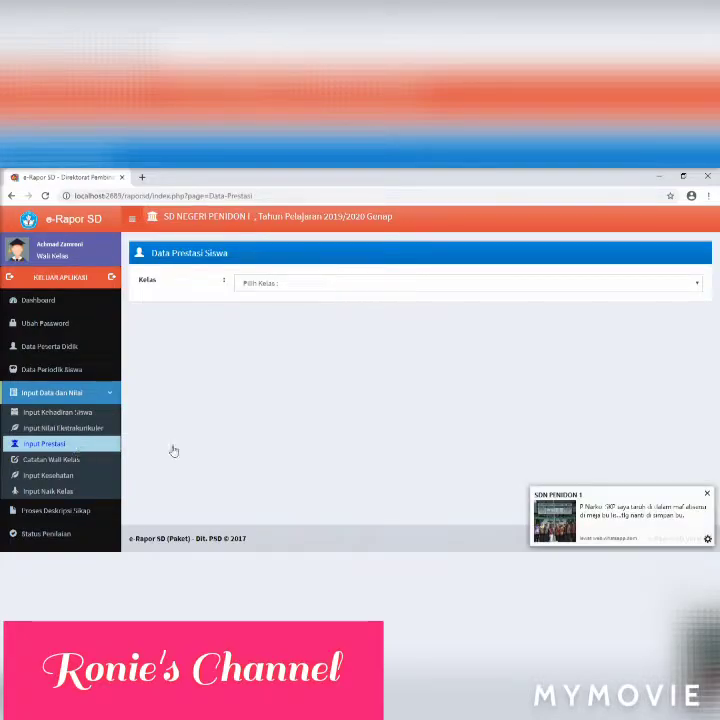
pyautogui.click(707, 495)
pyautogui.click(597, 288)
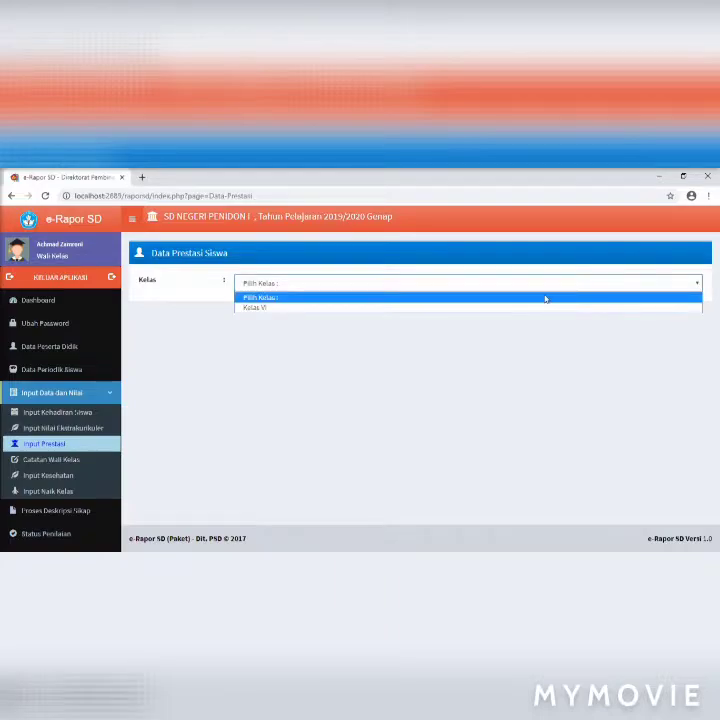
pyautogui.click(491, 308)
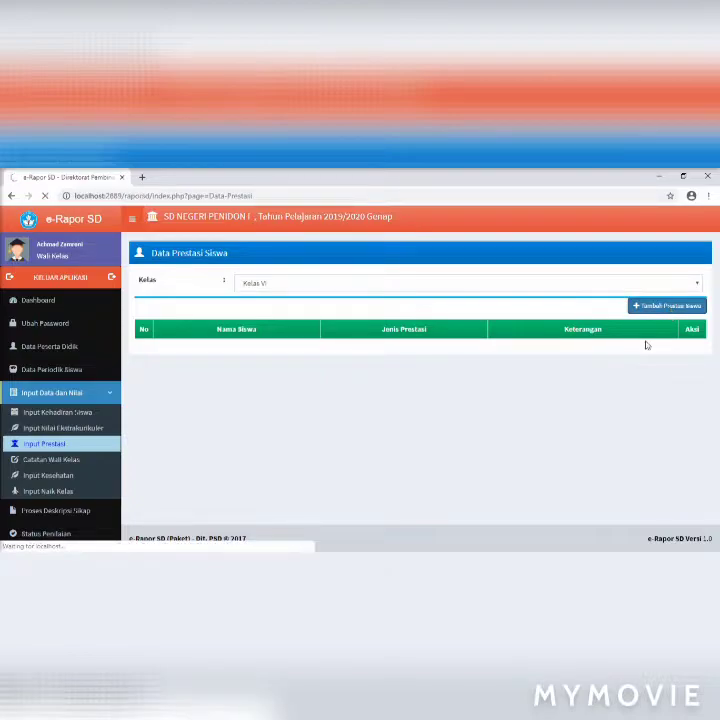
# - Open the form for adding a student achievement, choose the first student, check the Jenis Prestasi and Keterangan fields, and cancel the entry
pyautogui.click(646, 307)
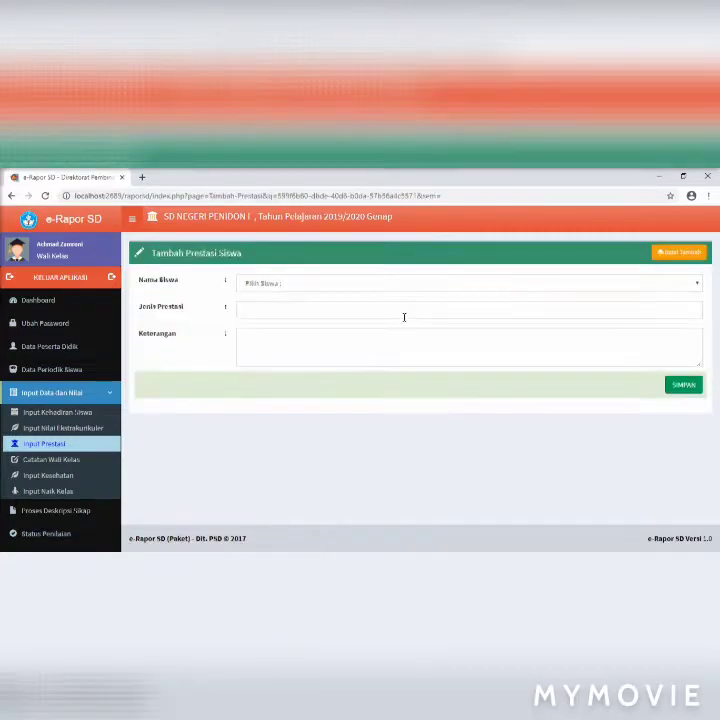
pyautogui.click(323, 287)
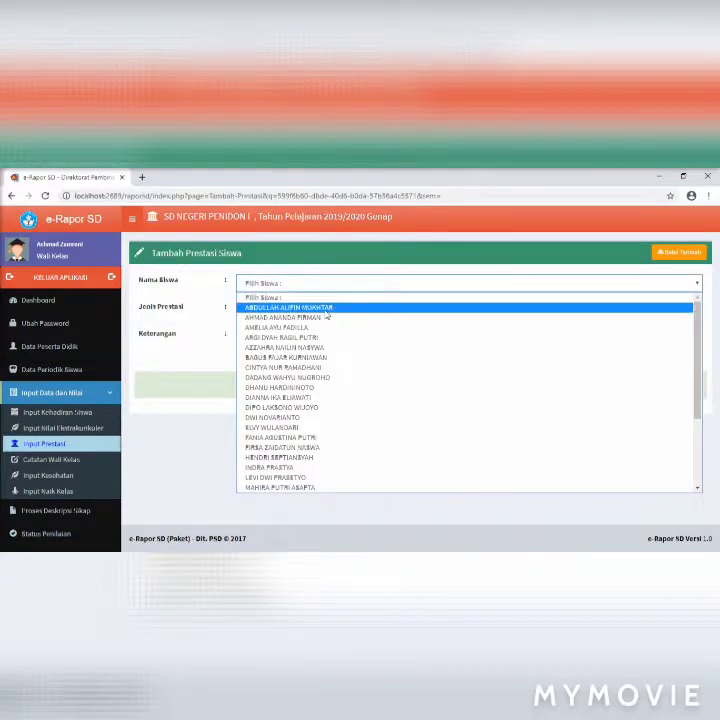
pyautogui.click(325, 307)
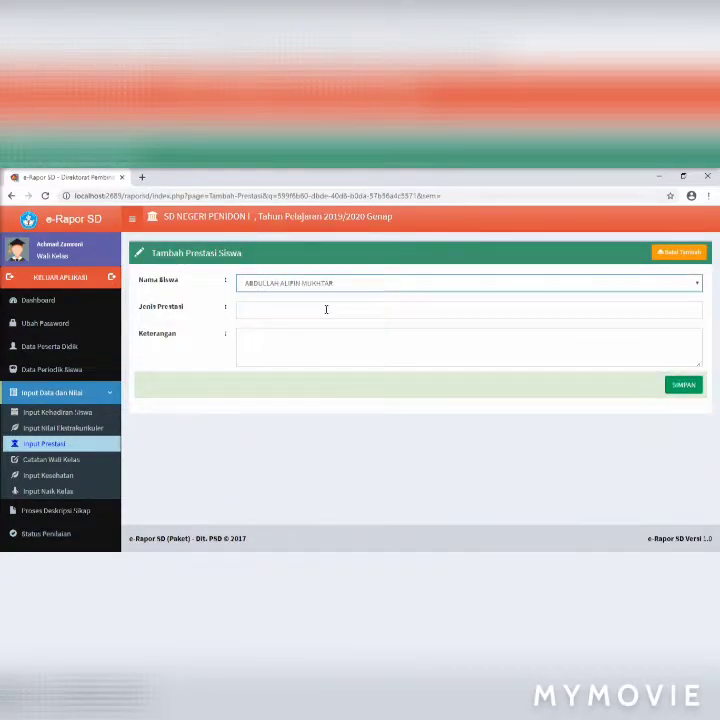
pyautogui.click(547, 311)
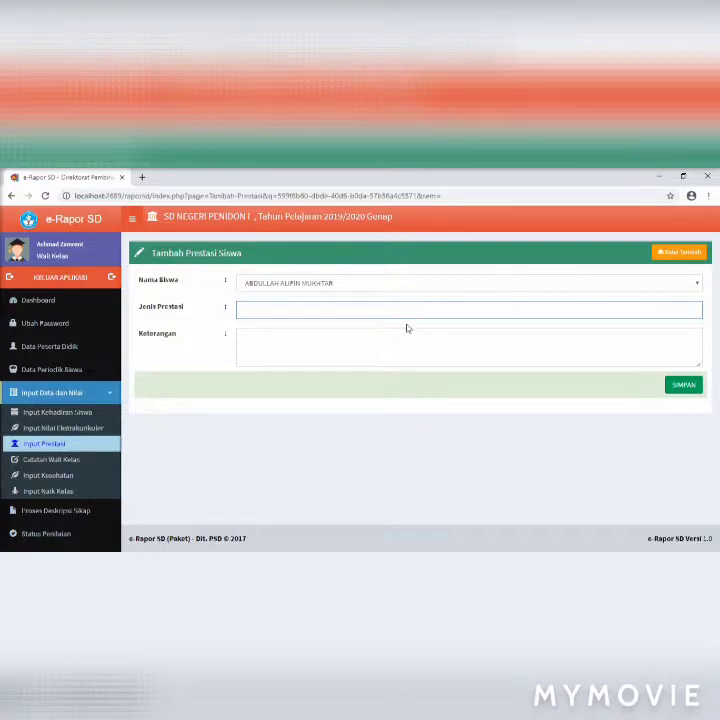
pyautogui.click(282, 340)
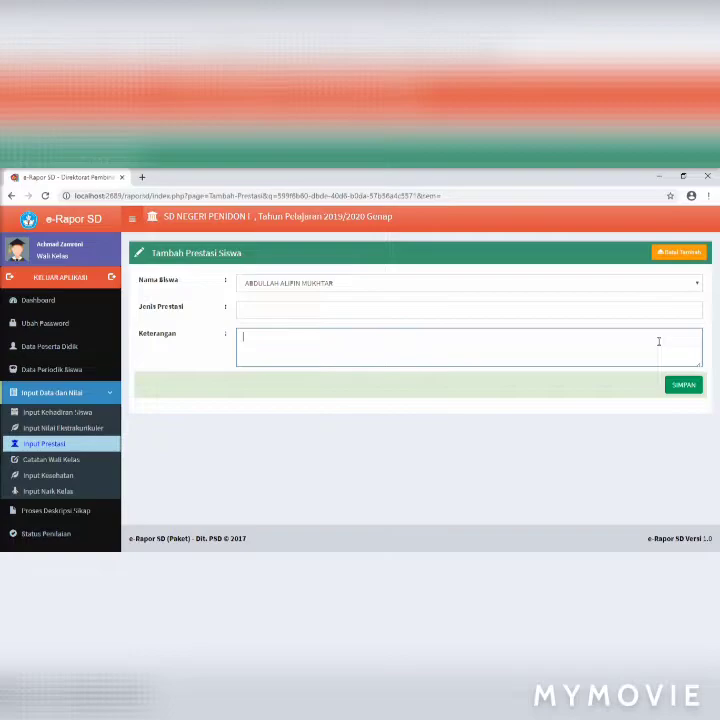
pyautogui.click(689, 254)
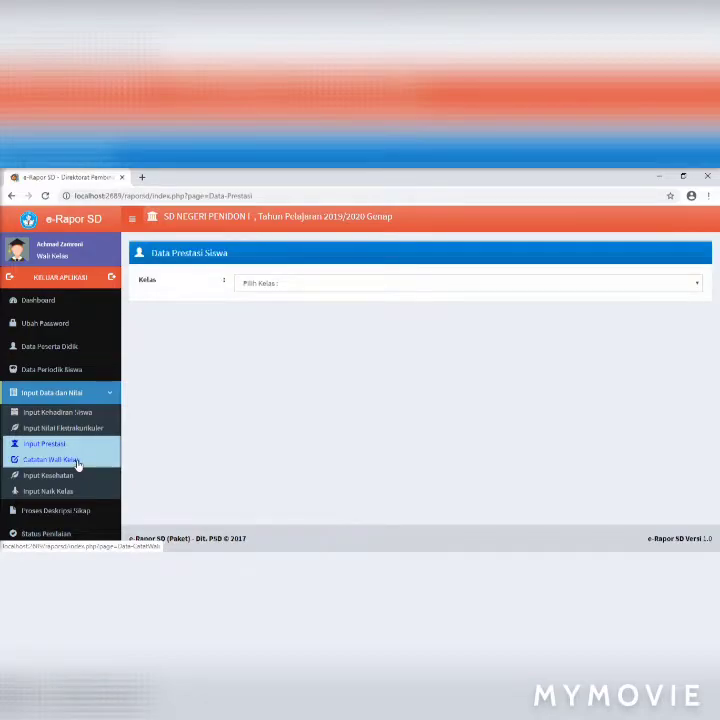
# - Open Catatan Wali Kelas and show the homeroom teacher's notes for Kelas VI
pyautogui.click(77, 461)
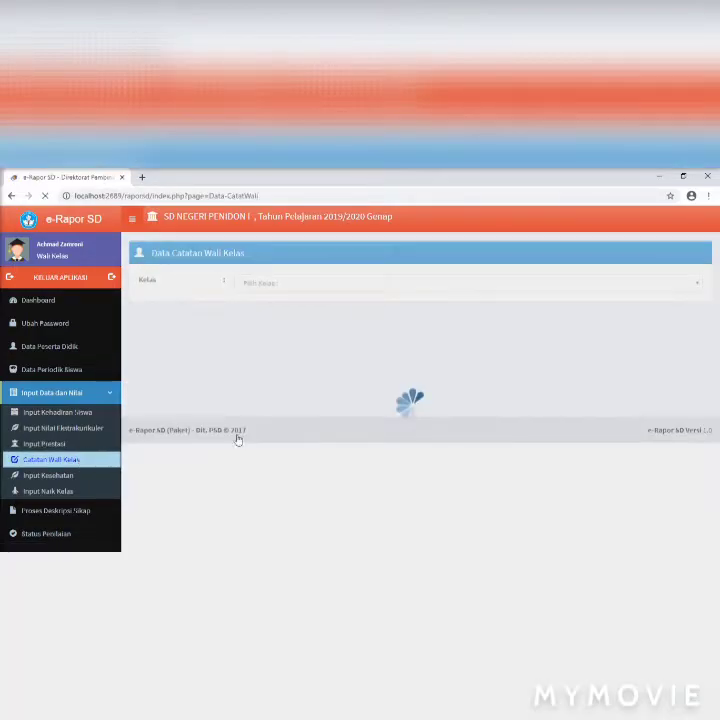
pyautogui.click(445, 289)
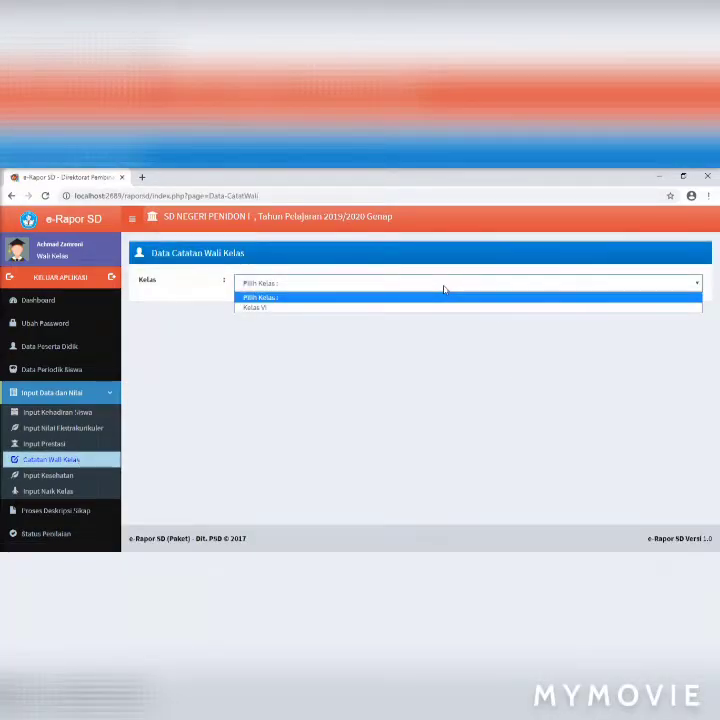
pyautogui.click(411, 309)
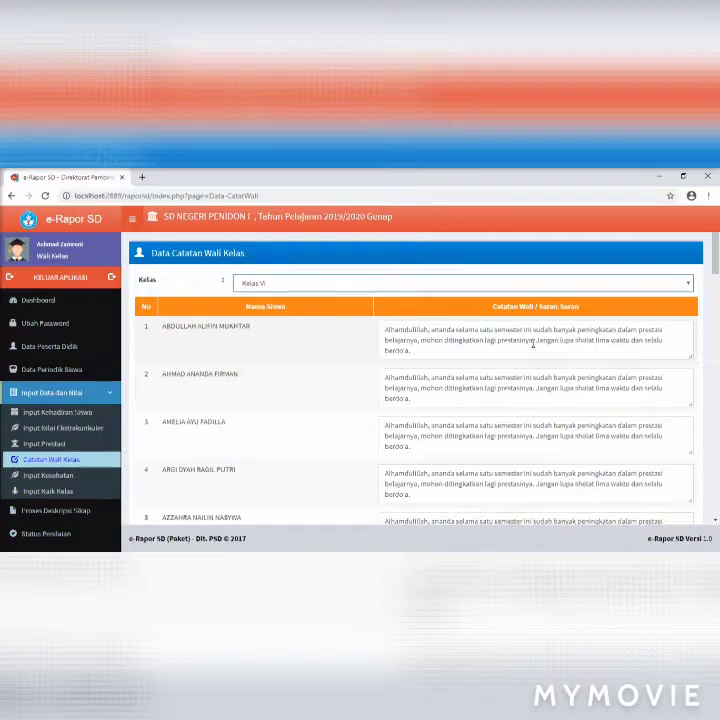
# - Examine the Catatan Wali / Saran-Saran text of the first five students and look through the notes down to the last student
pyautogui.scroll(-1, 461, 339)
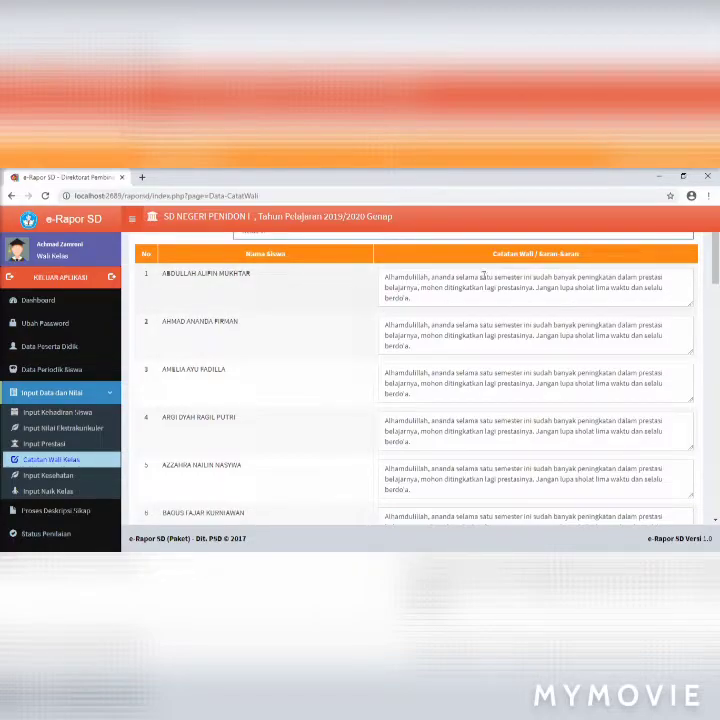
pyautogui.moveTo(385, 277); pyautogui.dragTo(433, 300)
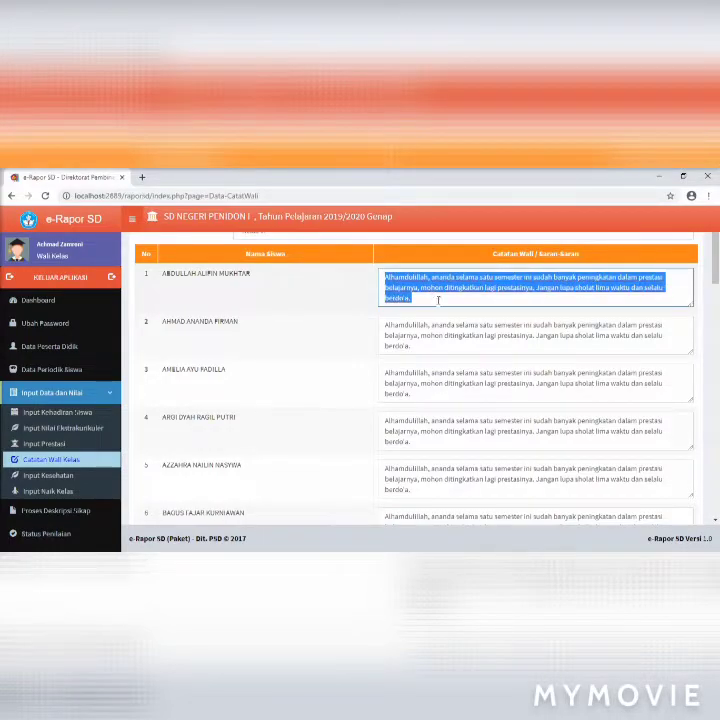
pyautogui.click(437, 300)
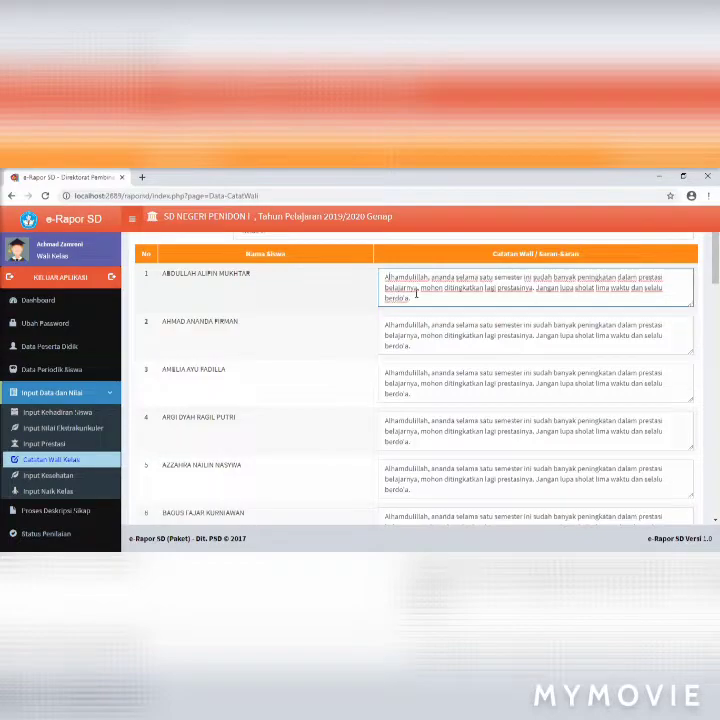
pyautogui.click(432, 326)
pyautogui.click(437, 385)
pyautogui.moveTo(472, 430); pyautogui.dragTo(481, 453)
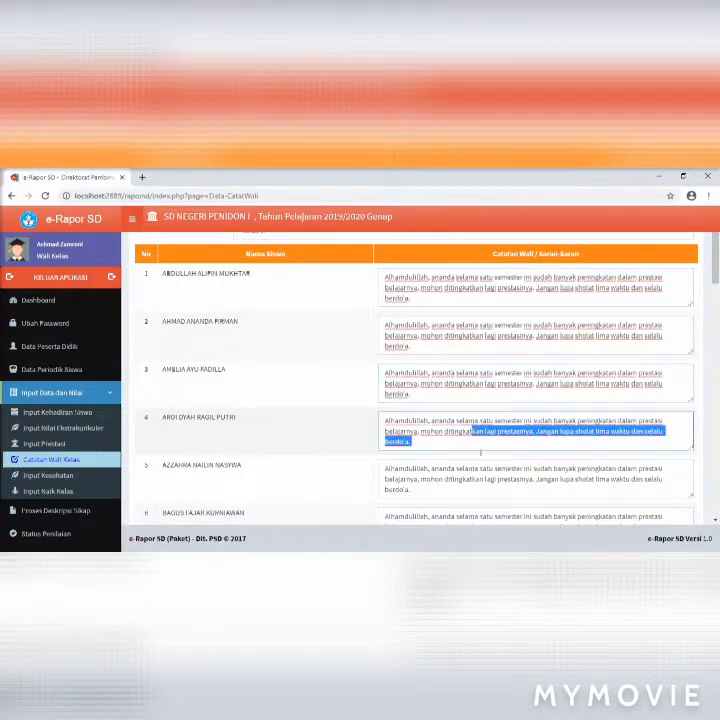
pyautogui.click(487, 479)
pyautogui.scroll(1, 431, 379)
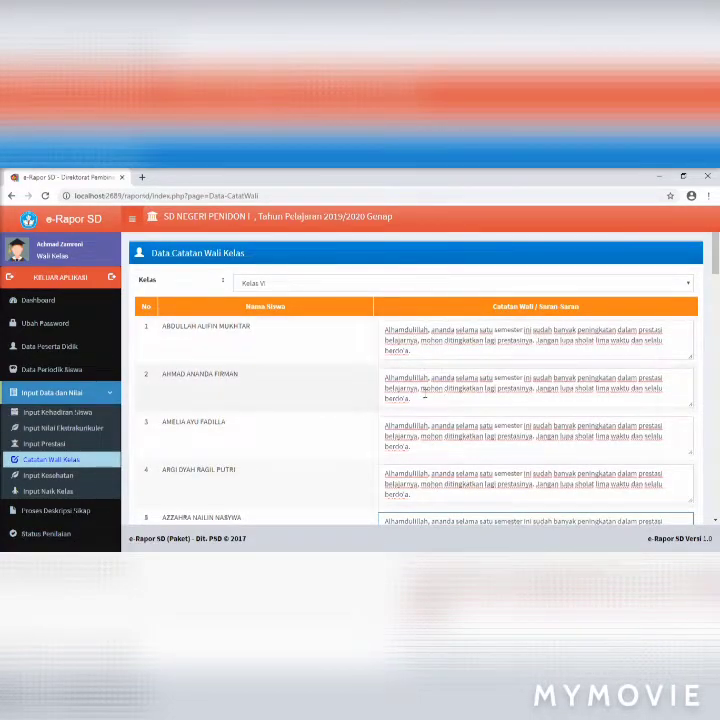
pyautogui.scroll(-4, 235, 373)
pyautogui.scroll(-9, 235, 373)
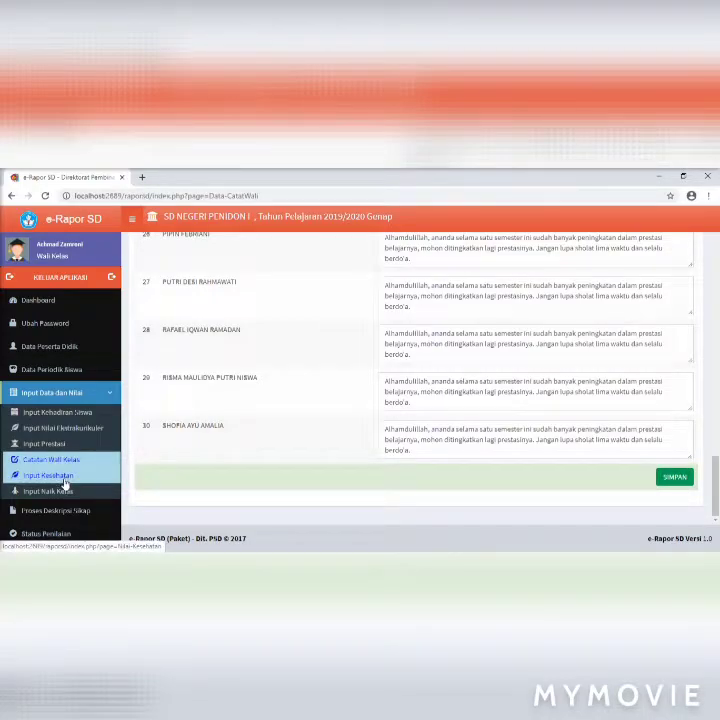
# - Open Input Kesehatan, show Kelas VI, and review the physical aspects and descriptions listed for the first students
pyautogui.click(64, 479)
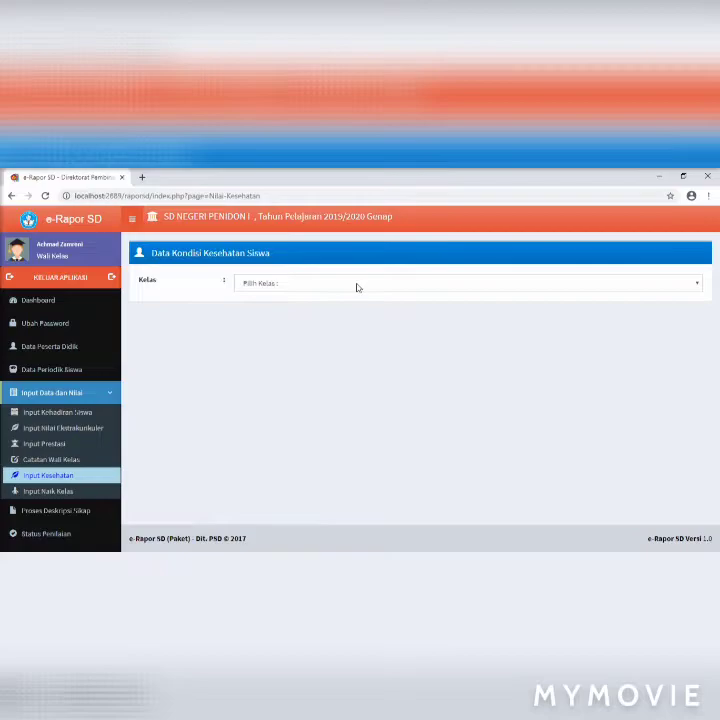
pyautogui.click(357, 285)
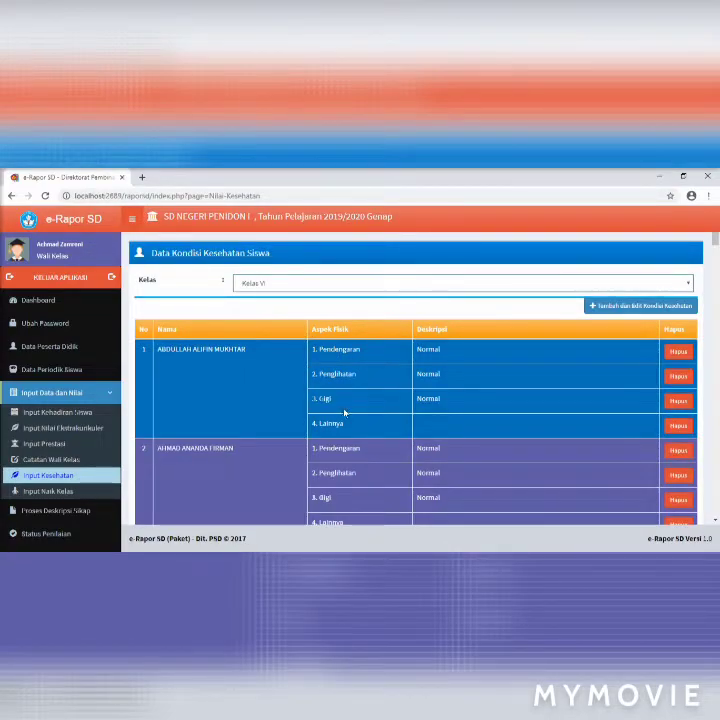
pyautogui.scroll(-2, 490, 339)
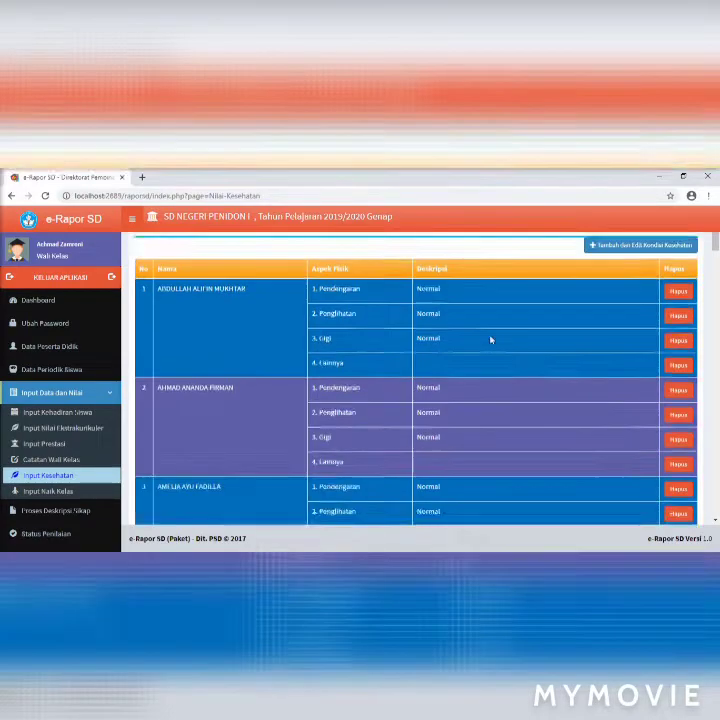
pyautogui.scroll(1, 490, 341)
pyautogui.scroll(3, 490, 341)
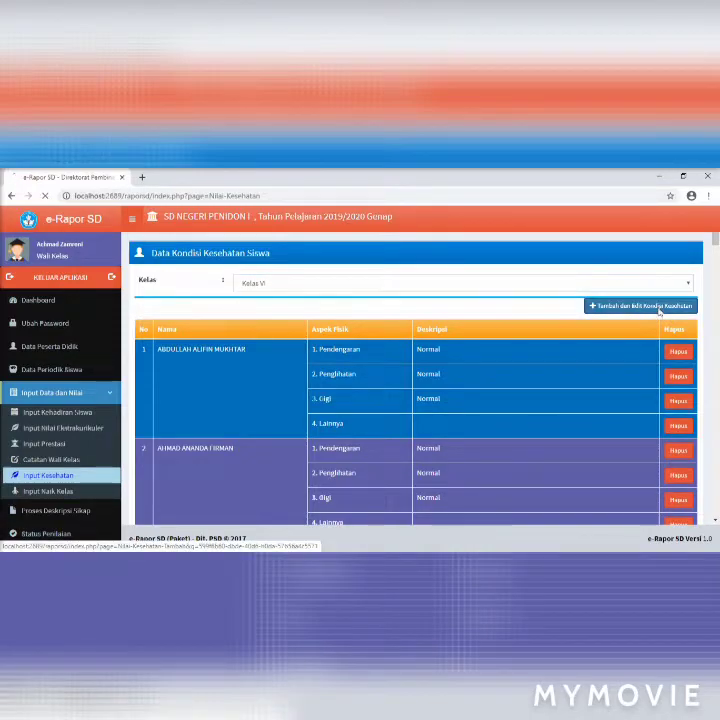
# - Open the form for adding and editing health conditions and examine the Keterangan entries, including the fourth student's Gigi description
pyautogui.click(660, 310)
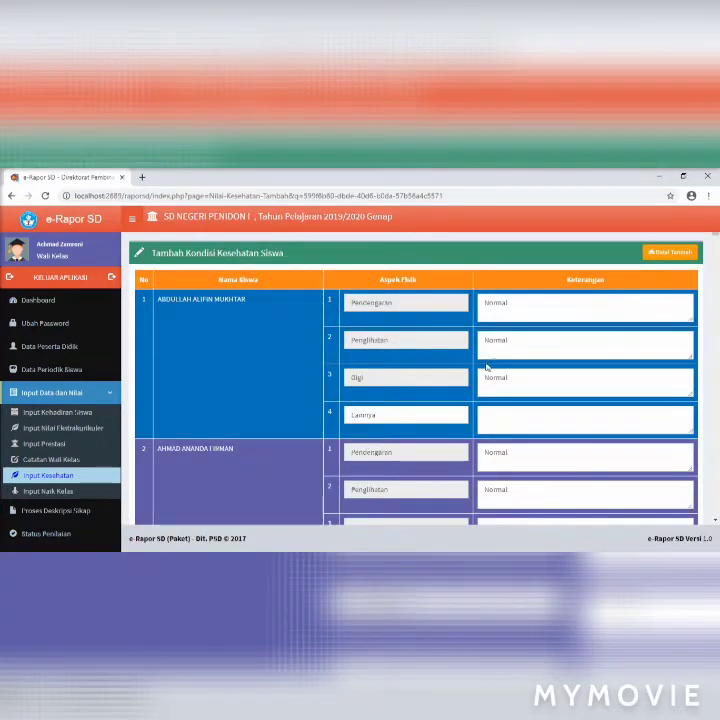
pyautogui.click(563, 304)
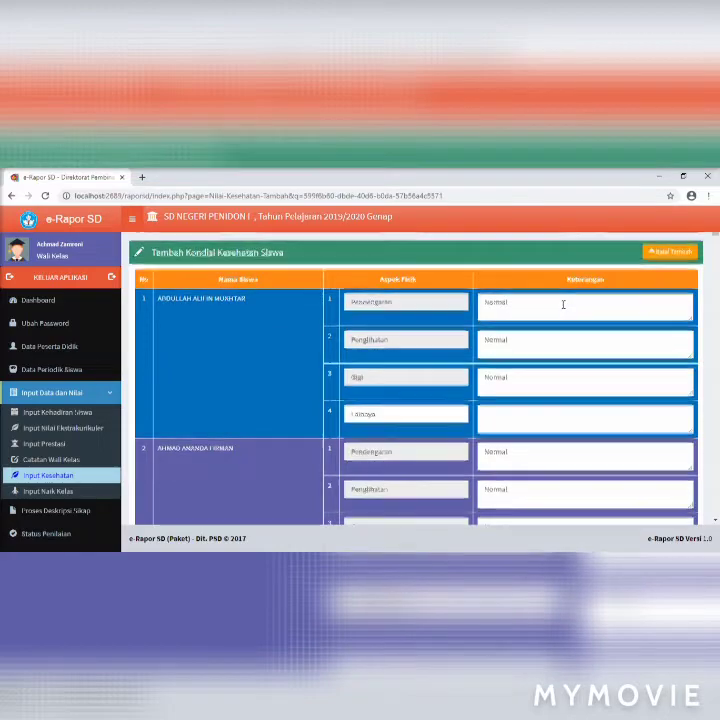
pyautogui.scroll(-1, 563, 304)
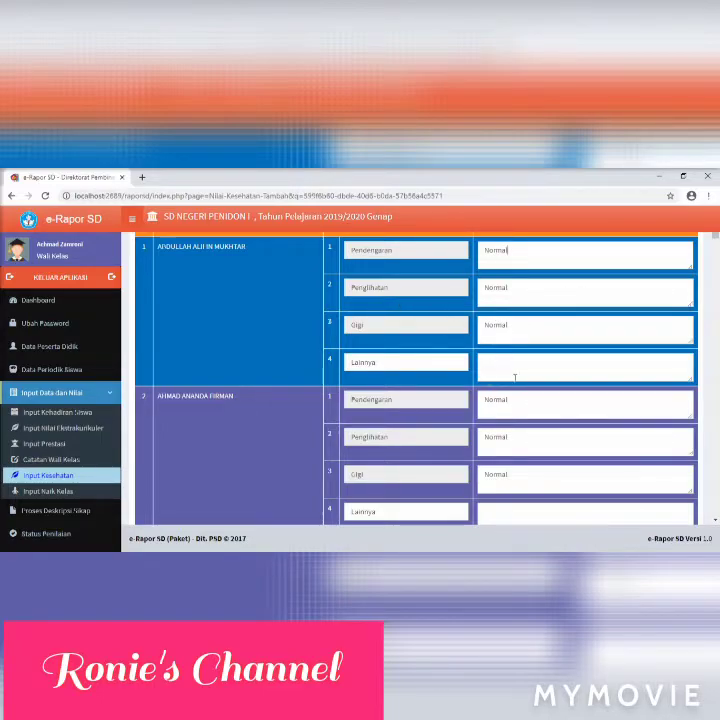
pyautogui.scroll(-3, 538, 350)
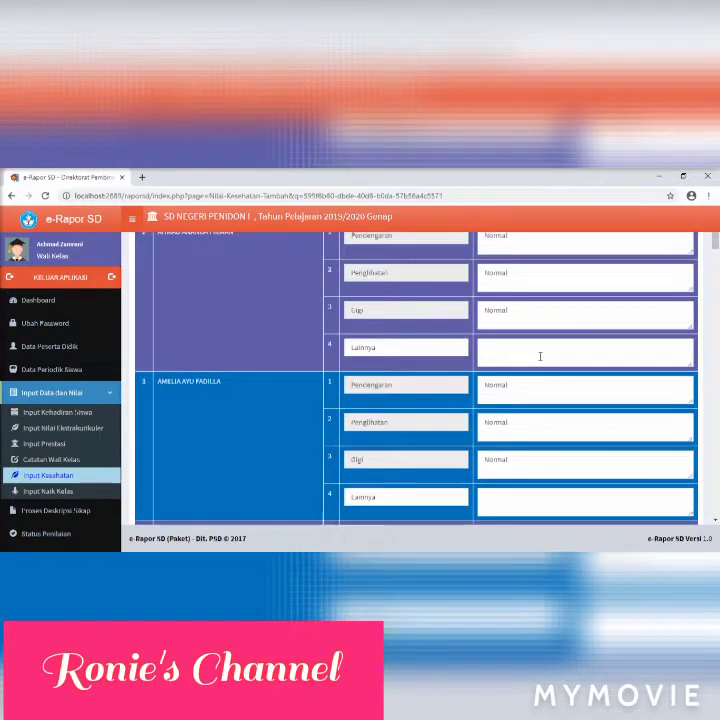
pyautogui.scroll(-1, 540, 358)
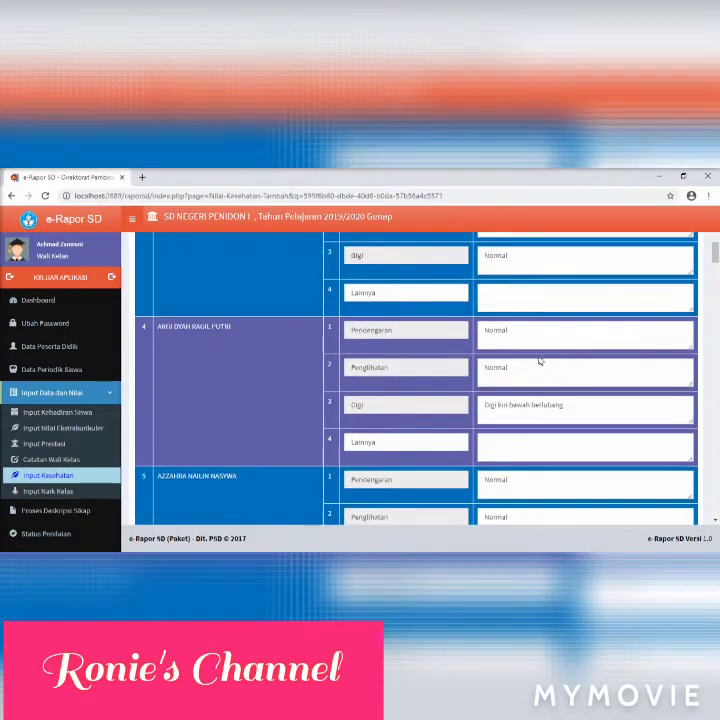
pyautogui.scroll(-1, 273, 379)
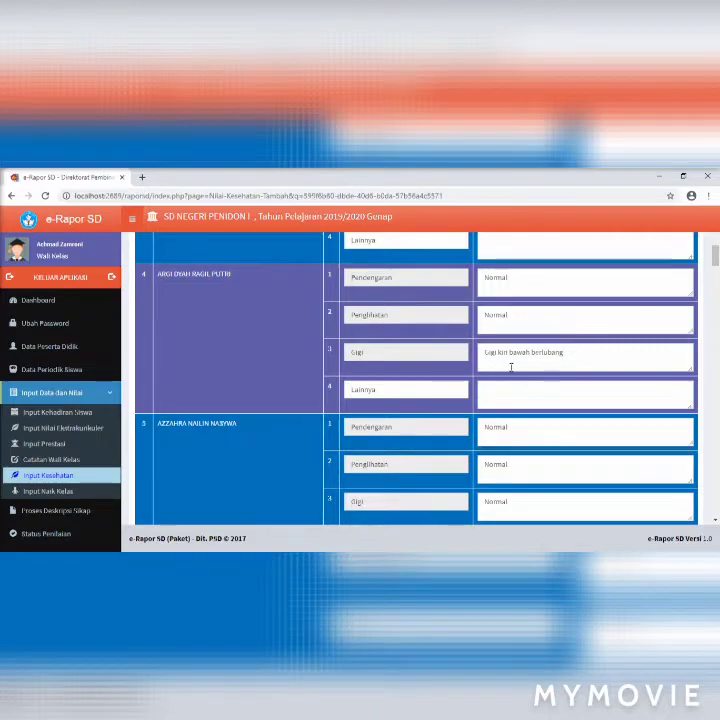
pyautogui.click(582, 358)
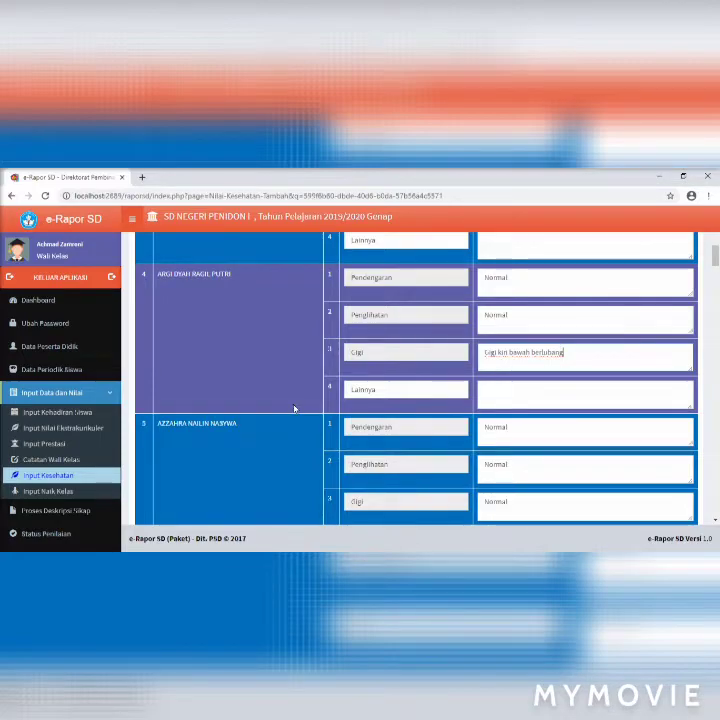
# - Open Input Naik Kelas and show the class promotion data for Kelas VI
pyautogui.click(62, 491)
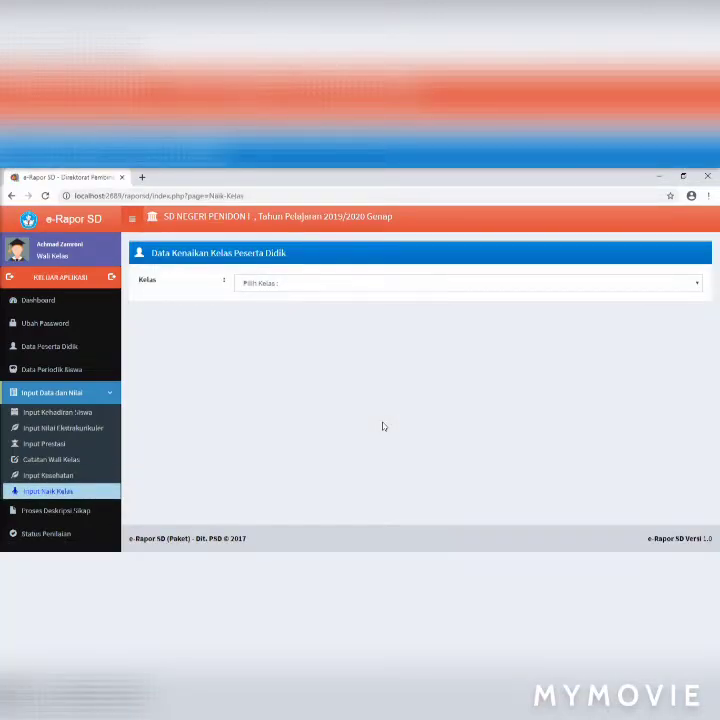
pyautogui.click(359, 287)
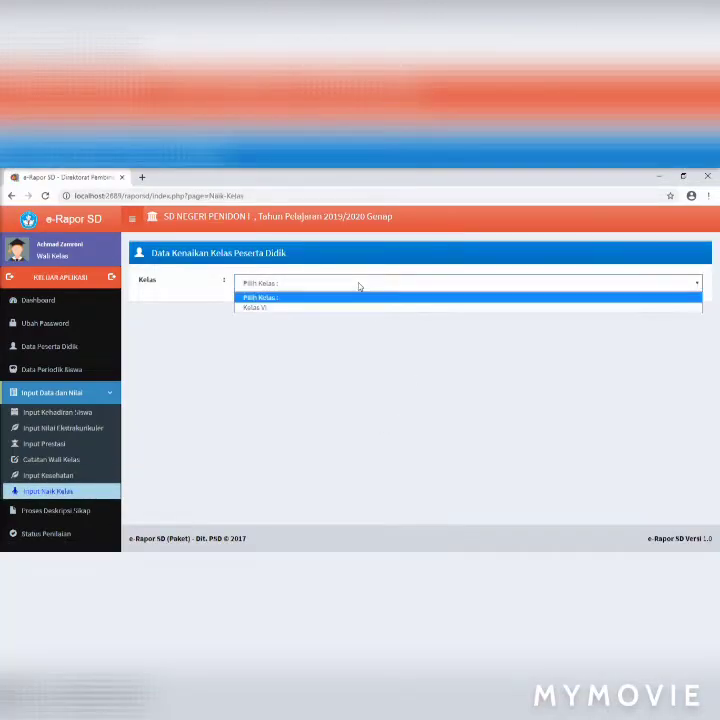
pyautogui.click(336, 310)
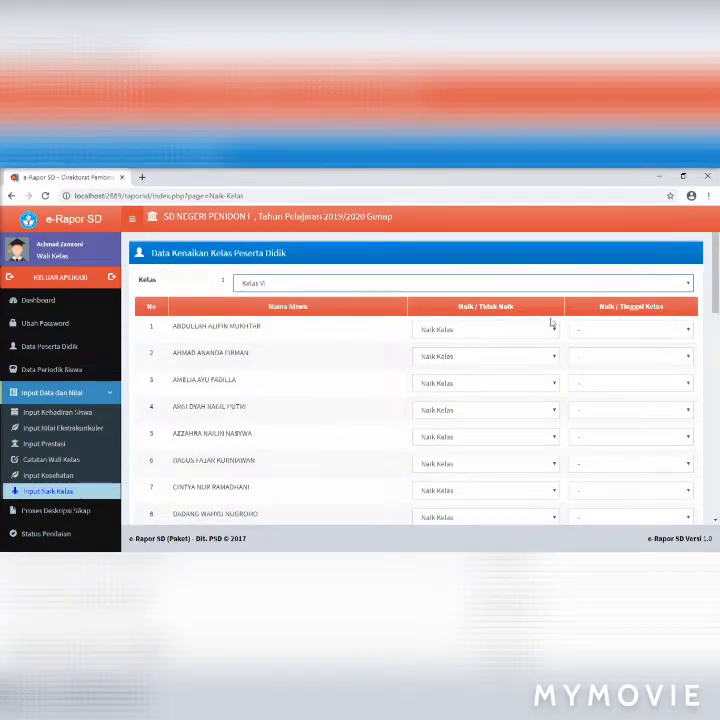
# - Check the first student's promotion and class options, choosing Naik Kelas and "-", and look over the following students
pyautogui.click(546, 335)
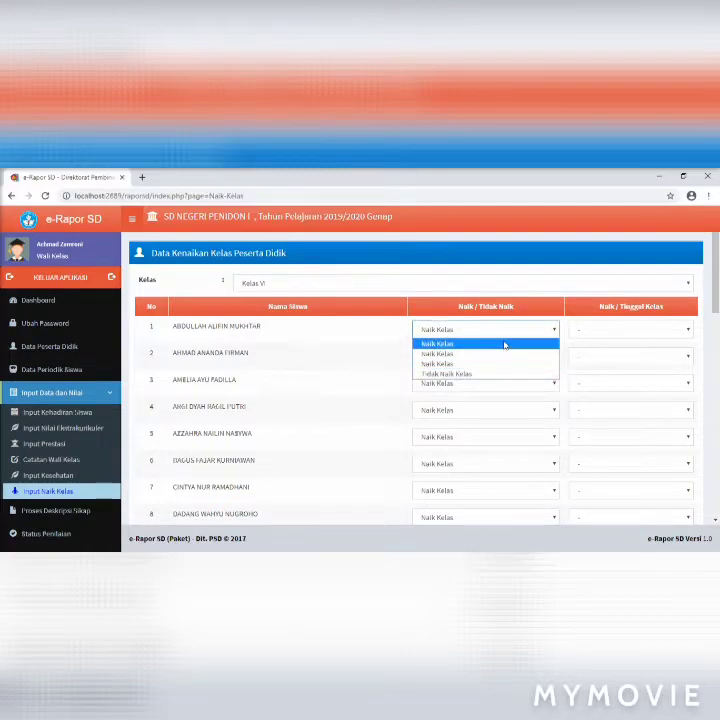
pyautogui.click(505, 345)
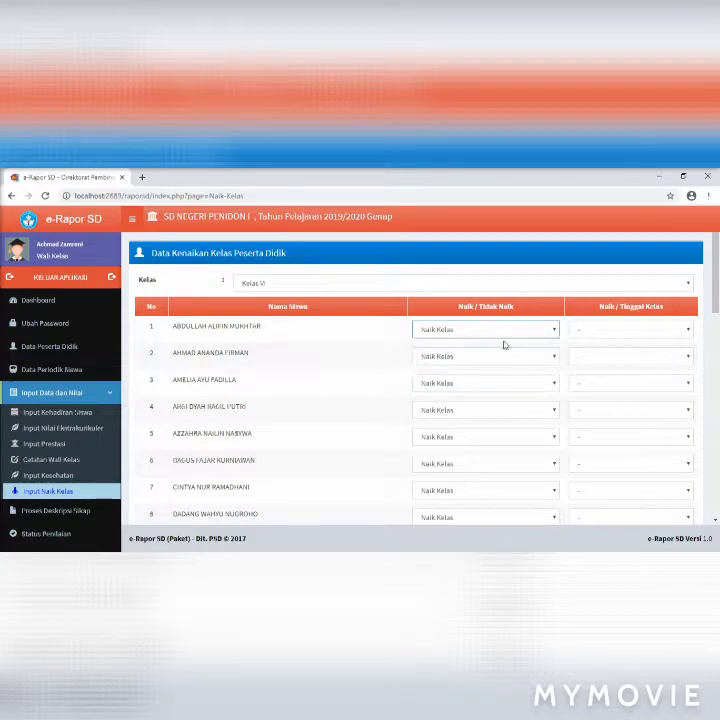
pyautogui.click(660, 333)
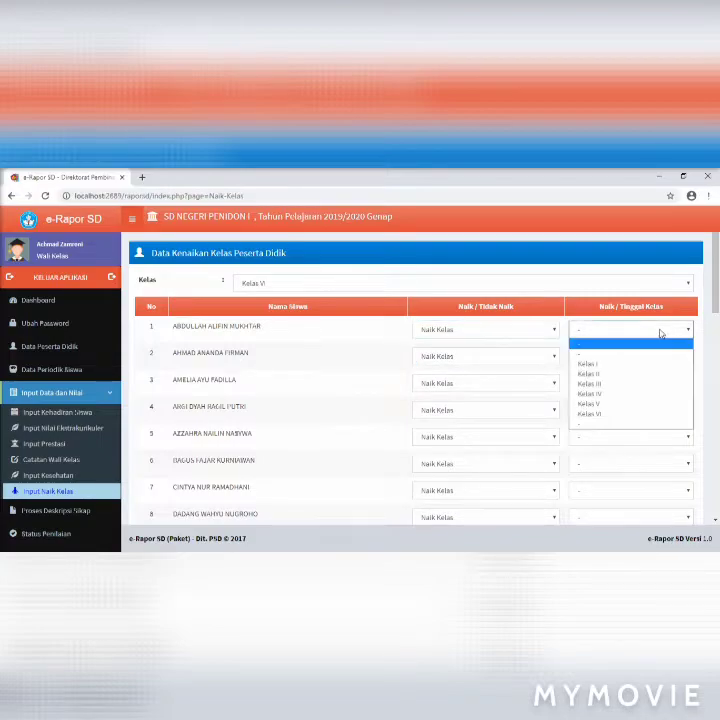
pyautogui.click(632, 424)
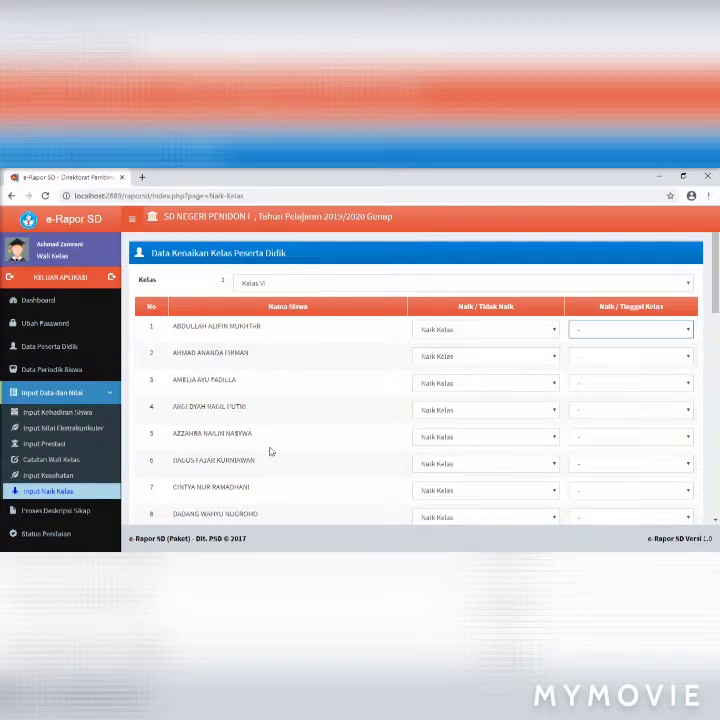
pyautogui.scroll(-1, 225, 431)
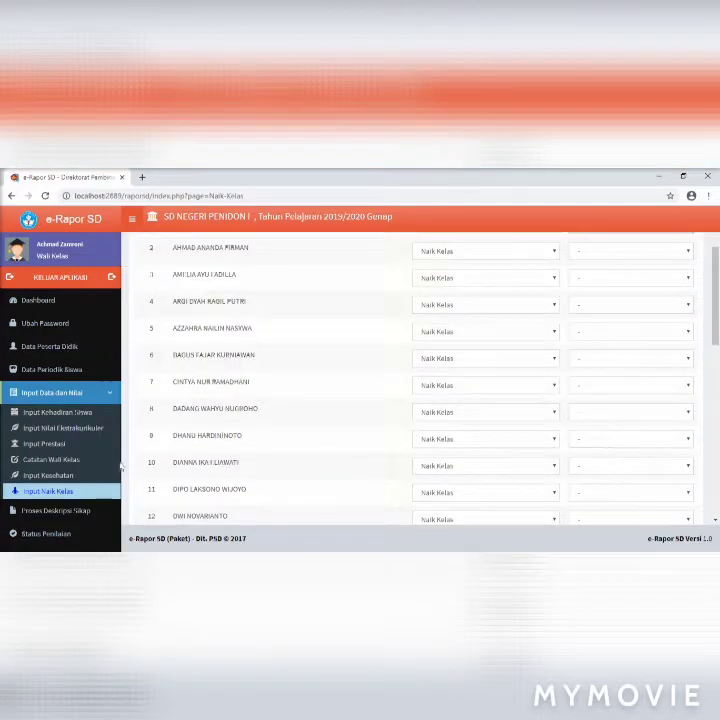
# - Open Proses Deskripsi Sikap and show the spiritual and social attitude data for Kelas VI
pyautogui.click(80, 517)
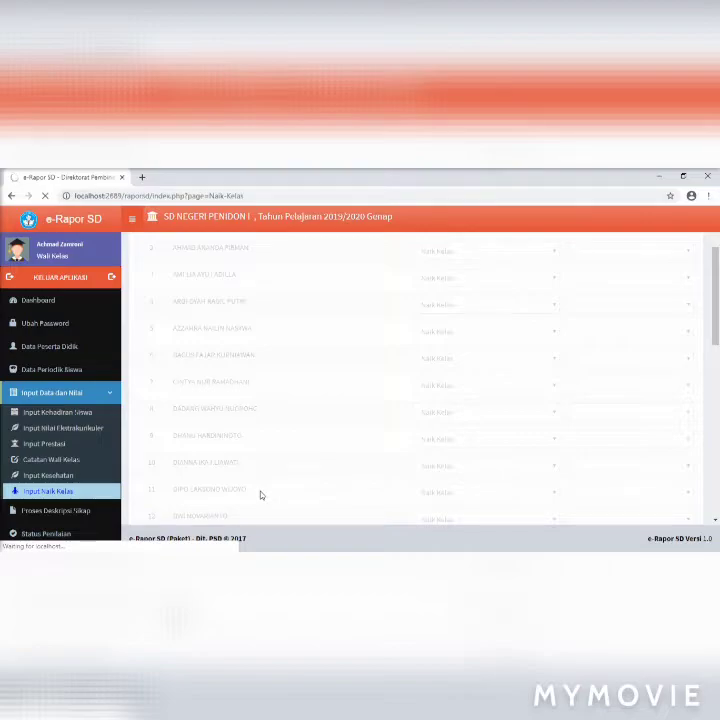
pyautogui.moveTo(716, 287); pyautogui.dragTo(716, 339)
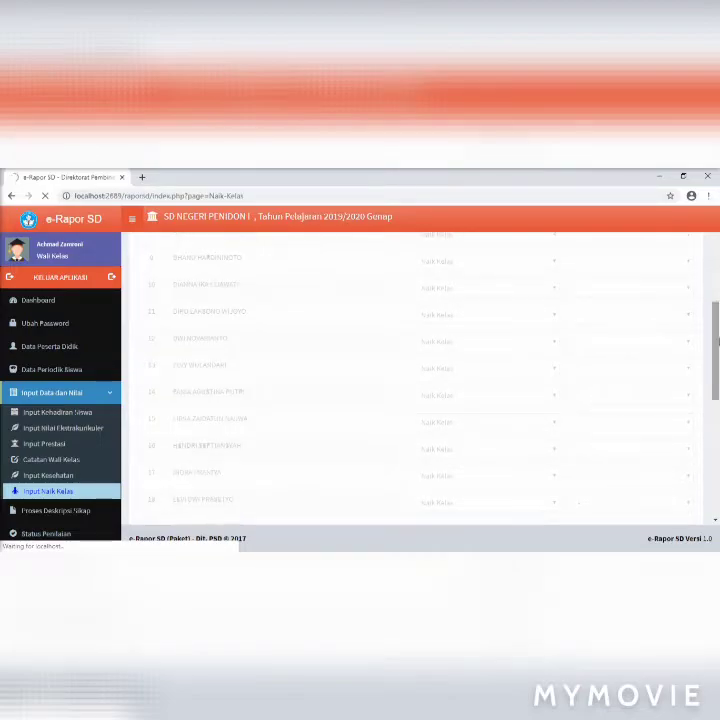
pyautogui.click(62, 514)
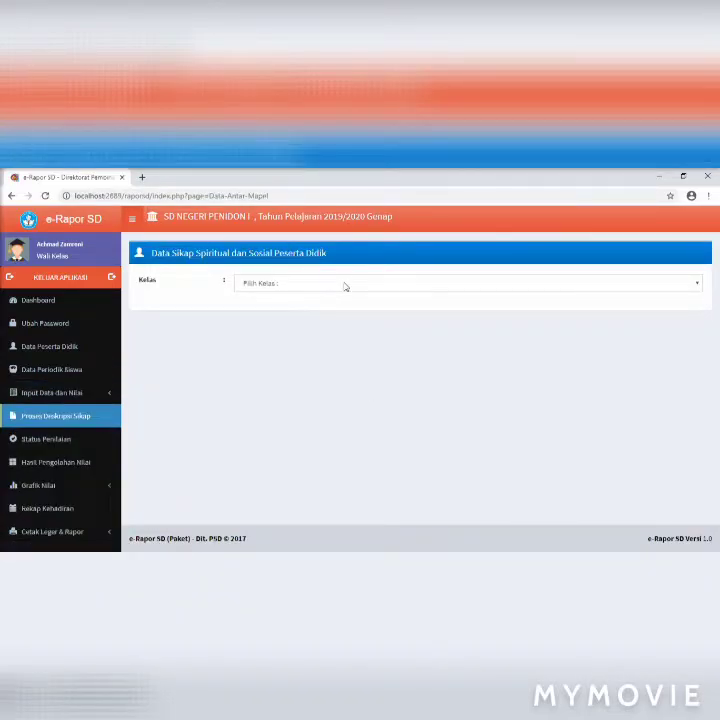
pyautogui.click(344, 284)
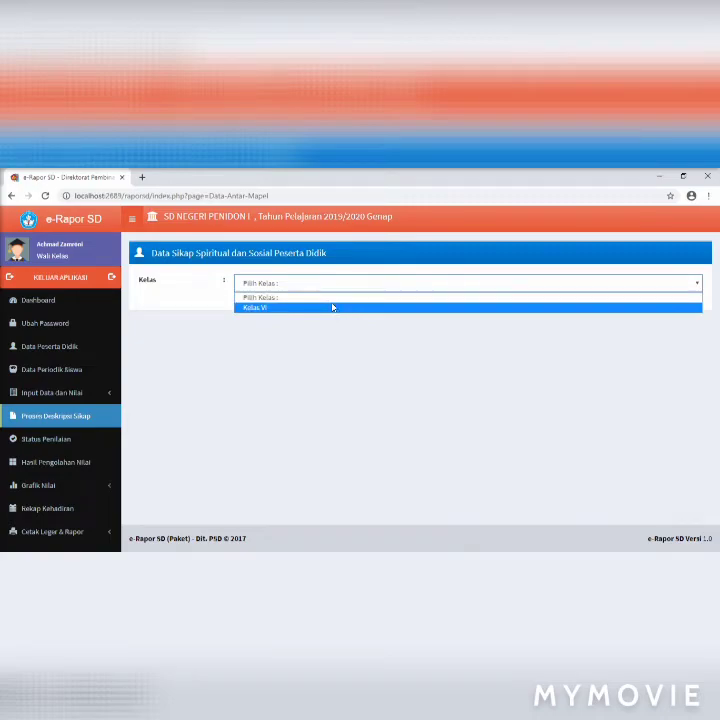
pyautogui.click(322, 308)
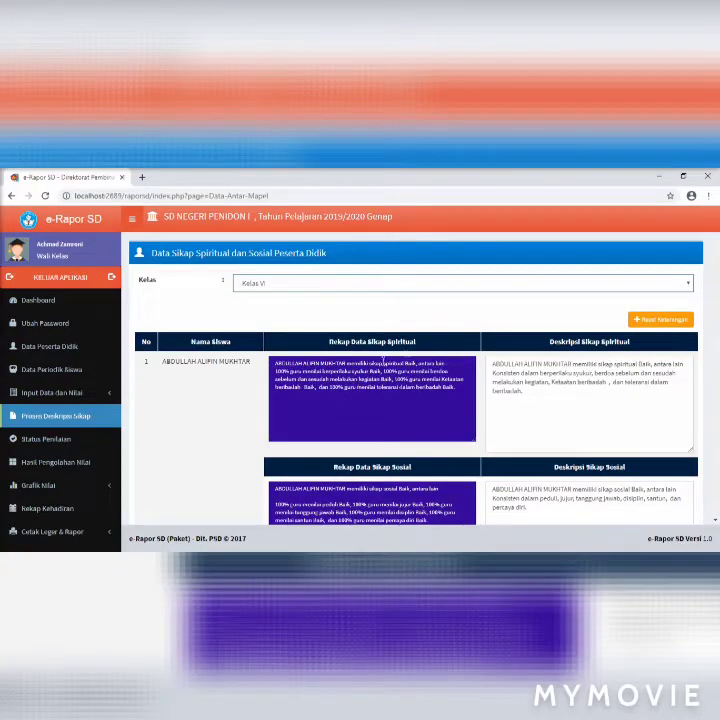
# - Review the spiritual and social attitude recaps and descriptions of the first students, dismissing the chat notification
pyautogui.scroll(-1, 40, 431)
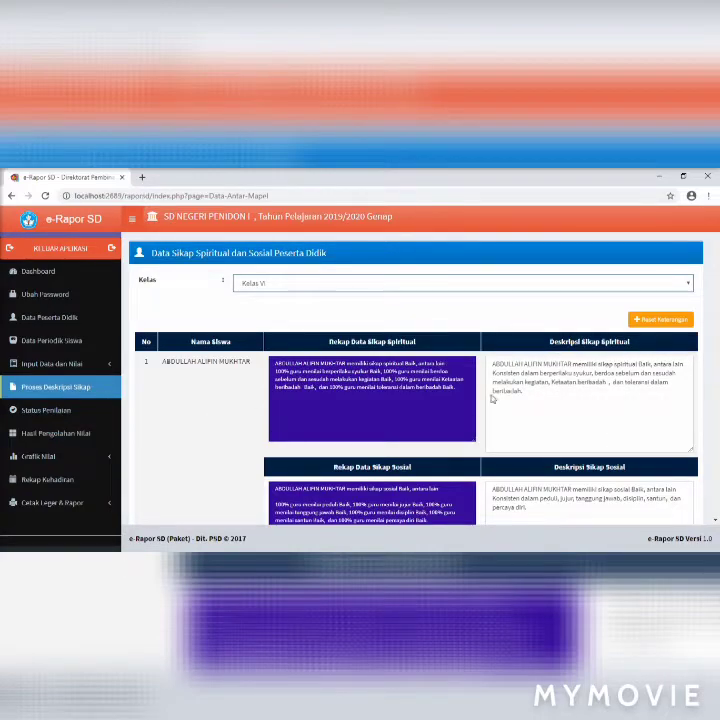
pyautogui.scroll(-7, 522, 363)
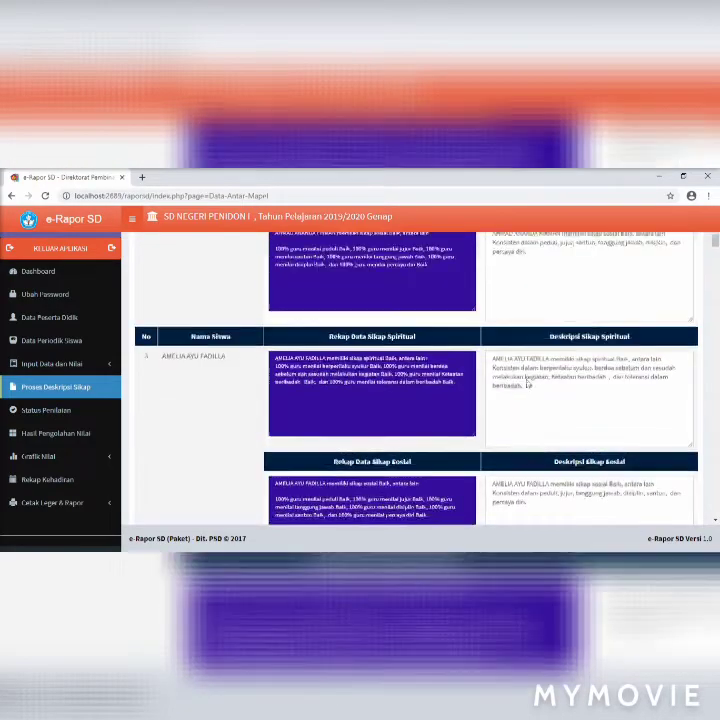
pyautogui.scroll(-3, 526, 378)
pyautogui.scroll(8, 510, 360)
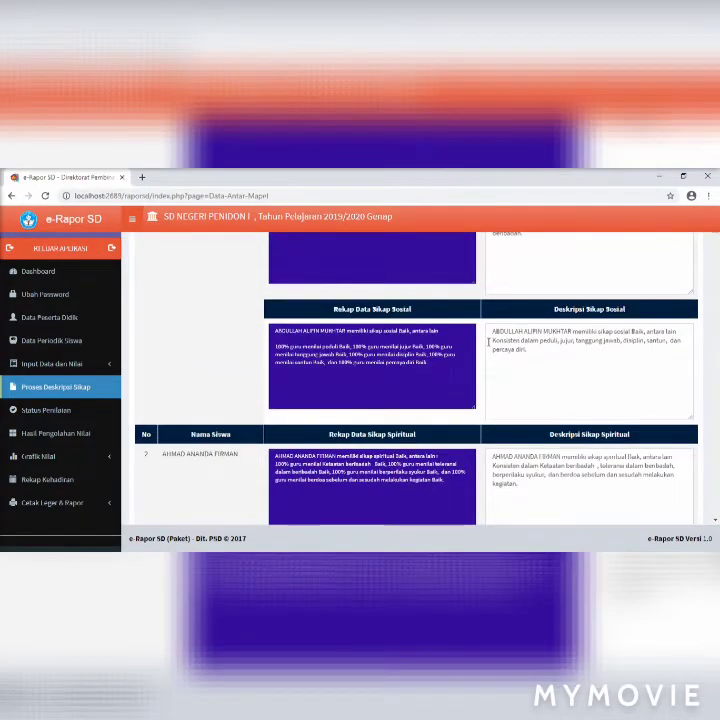
pyautogui.scroll(3, 269, 407)
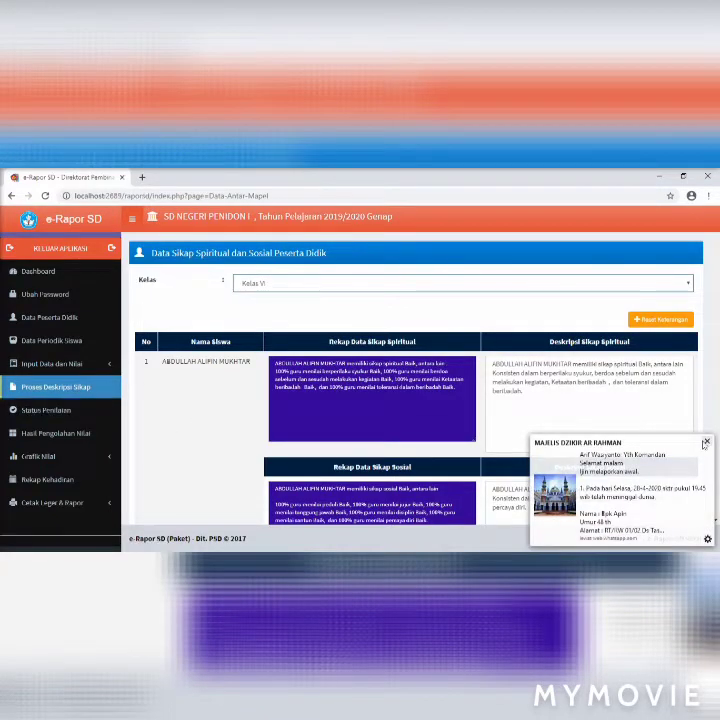
pyautogui.click(704, 442)
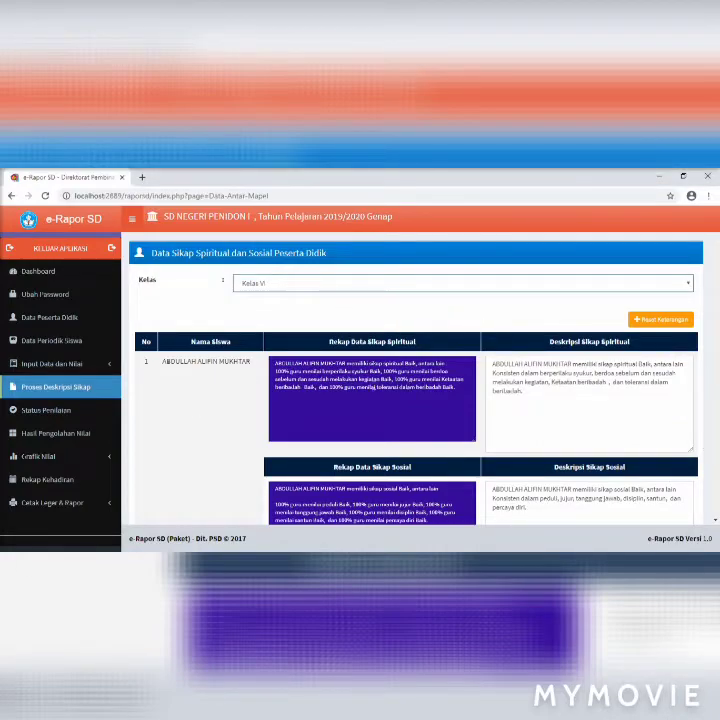
# - Open Status Penilaian for Kelas VI and review each subject's assessment and report submission status
pyautogui.click(50, 418)
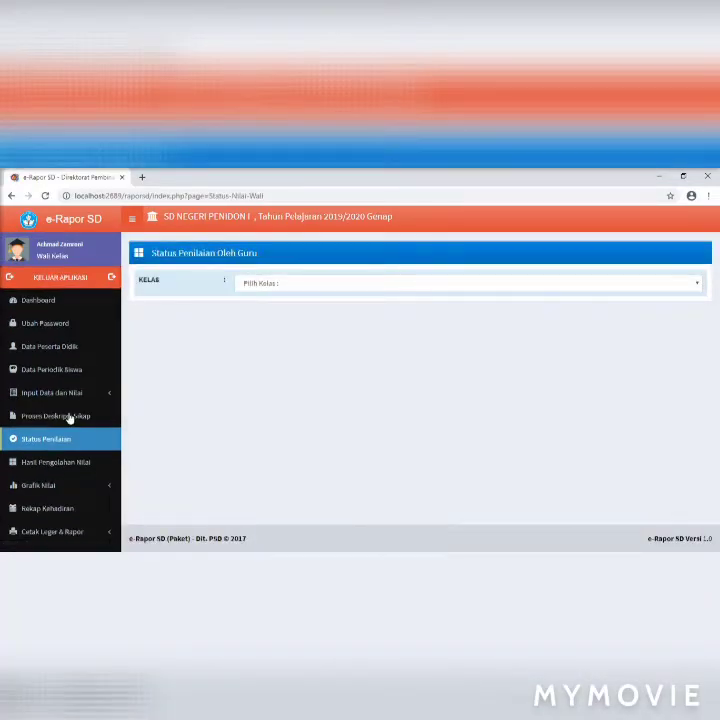
pyautogui.click(318, 287)
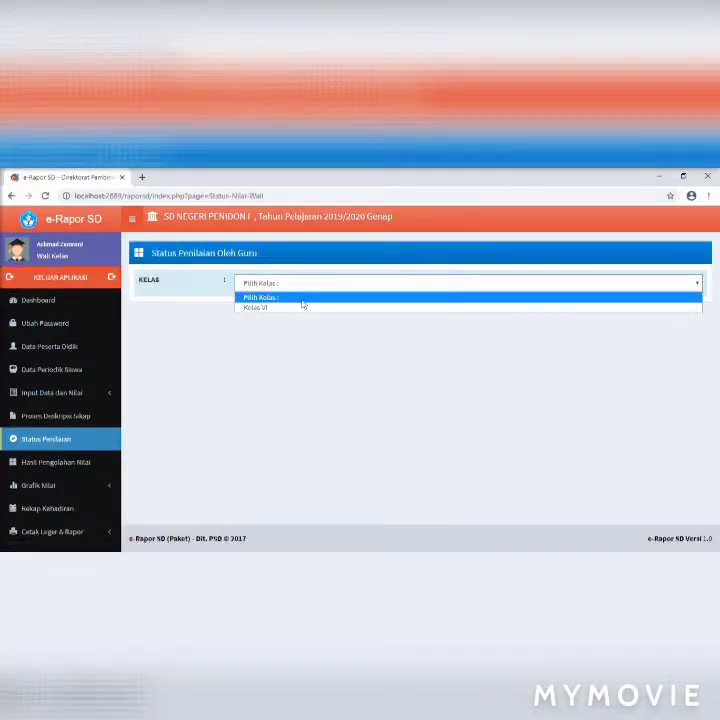
pyautogui.click(302, 307)
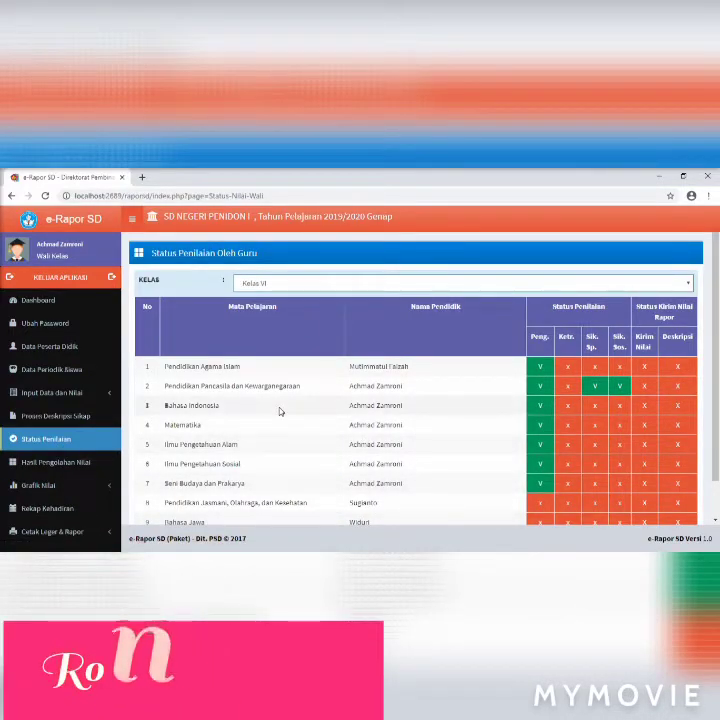
pyautogui.scroll(-1, 375, 396)
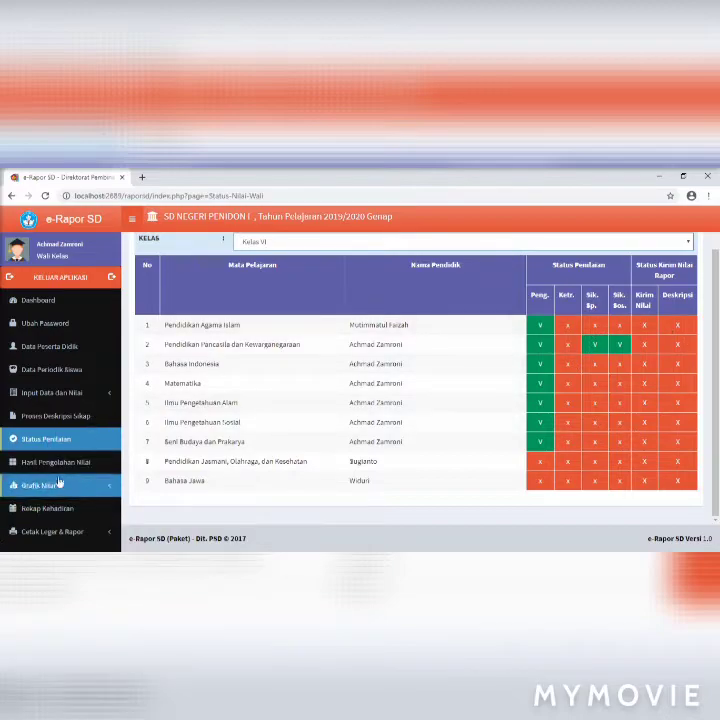
# - Open Hasil Pengolahan Nilai, show Kelas VI, and look through the students' list of incomplete subjects
pyautogui.click(55, 465)
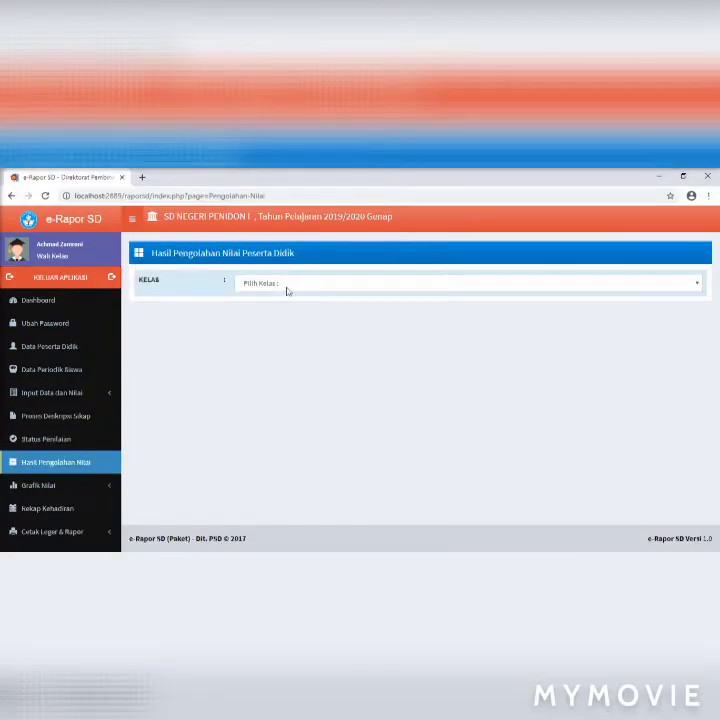
pyautogui.click(287, 287)
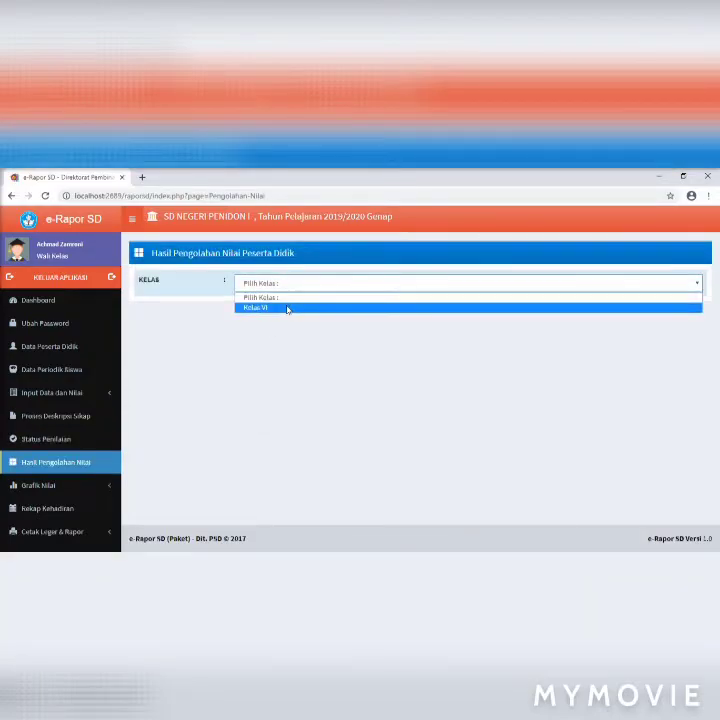
pyautogui.click(289, 307)
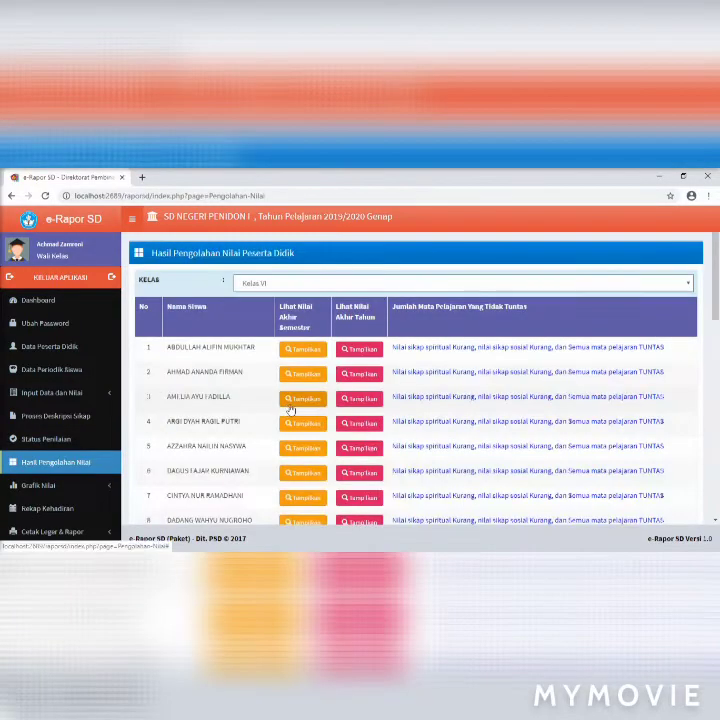
pyautogui.scroll(-5, 452, 393)
pyautogui.scroll(-5, 452, 393)
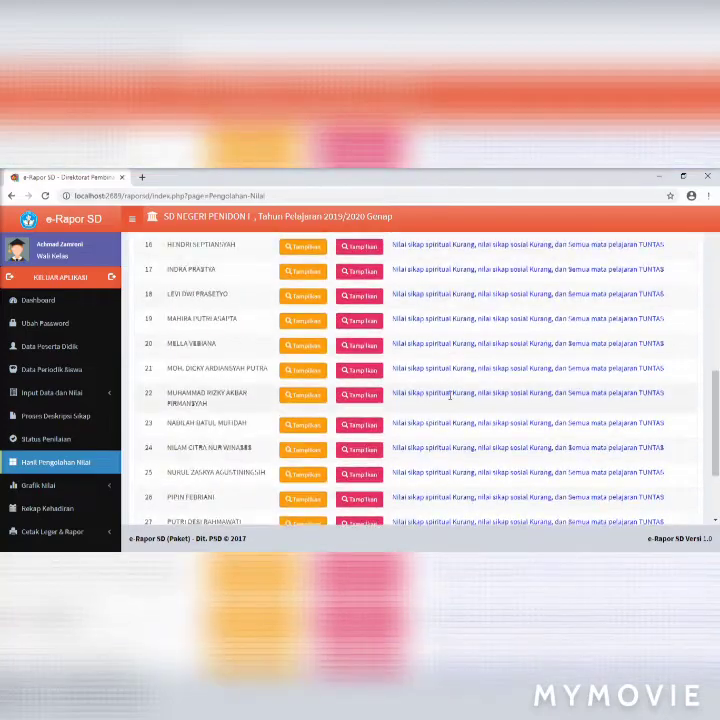
pyautogui.scroll(10, 450, 397)
pyautogui.scroll(3, 450, 397)
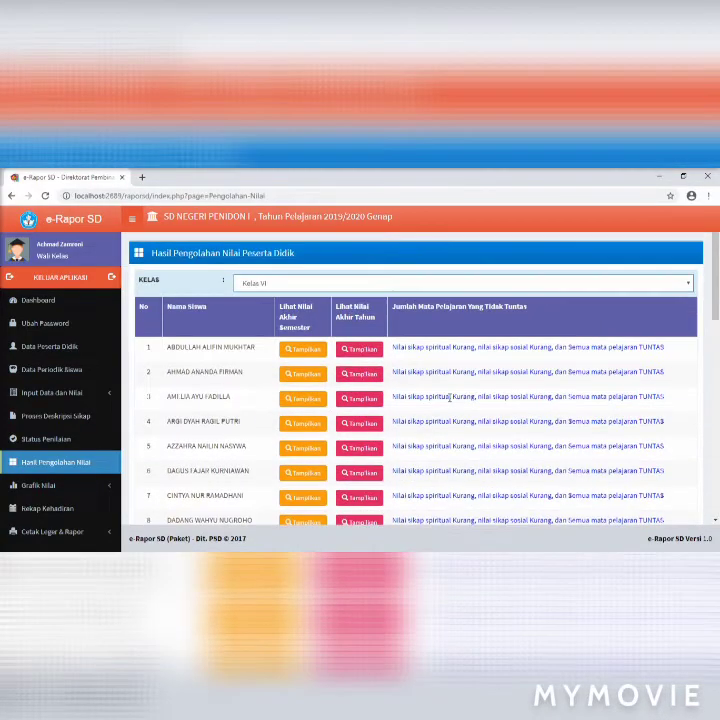
# - View the first student's end-of-semester grade report, examine the attitude, knowledge and skills sections, and close it
pyautogui.click(300, 352)
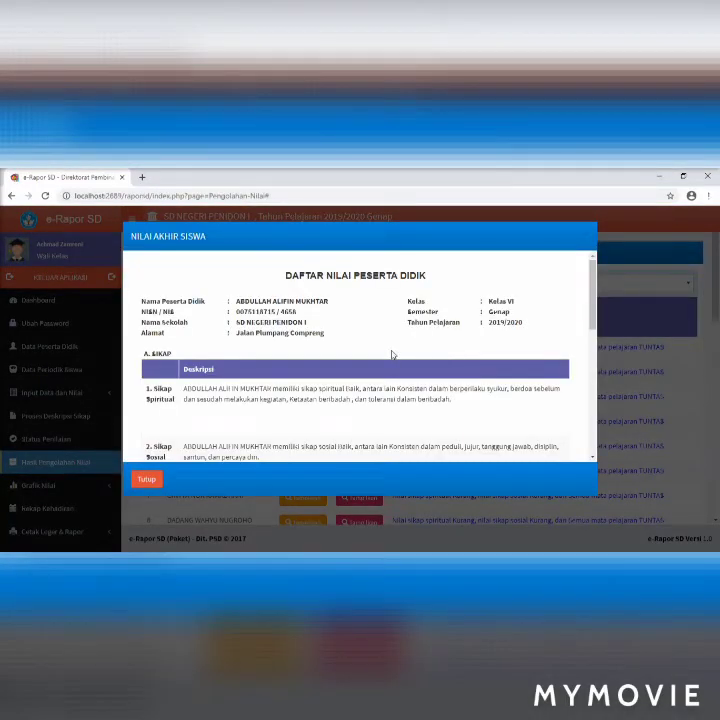
pyautogui.scroll(-3, 306, 351)
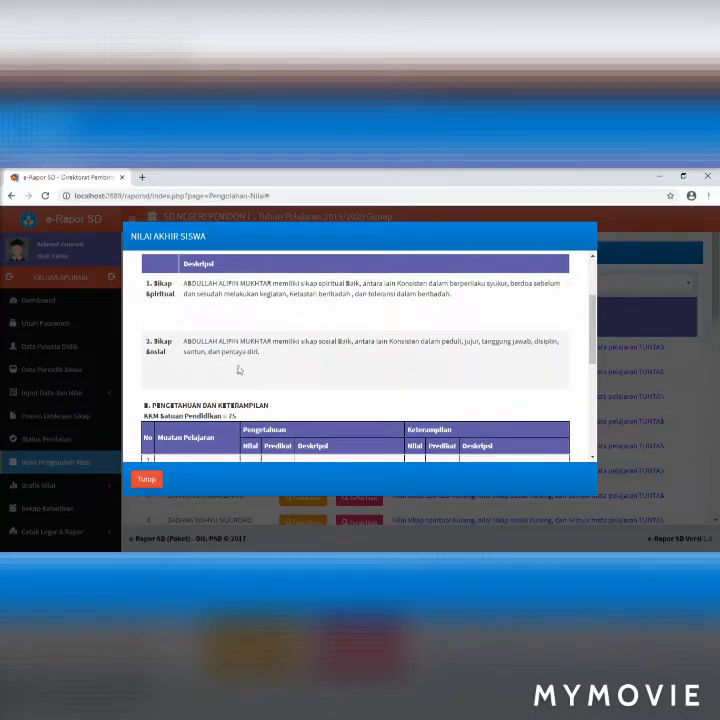
pyautogui.scroll(-1, 238, 370)
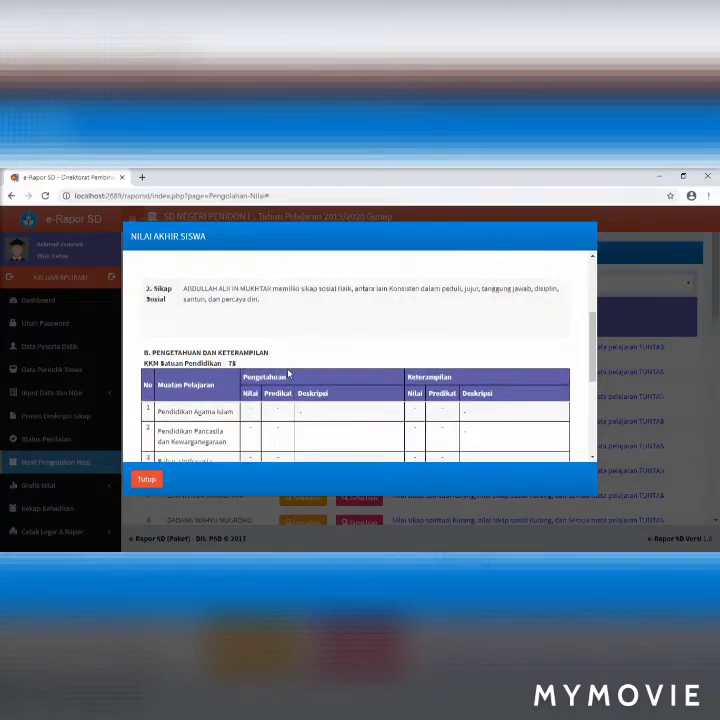
pyautogui.scroll(-1, 285, 374)
pyautogui.scroll(-4, 277, 374)
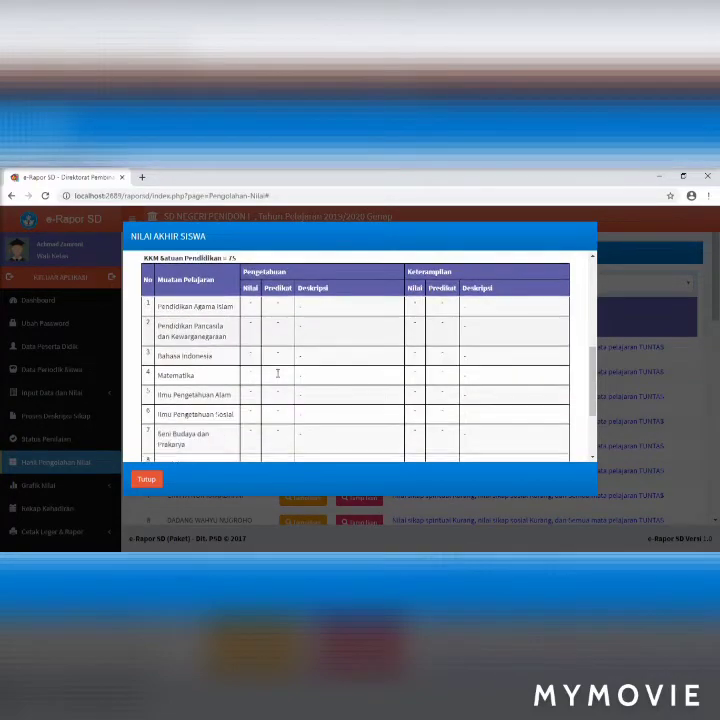
pyautogui.scroll(5, 278, 377)
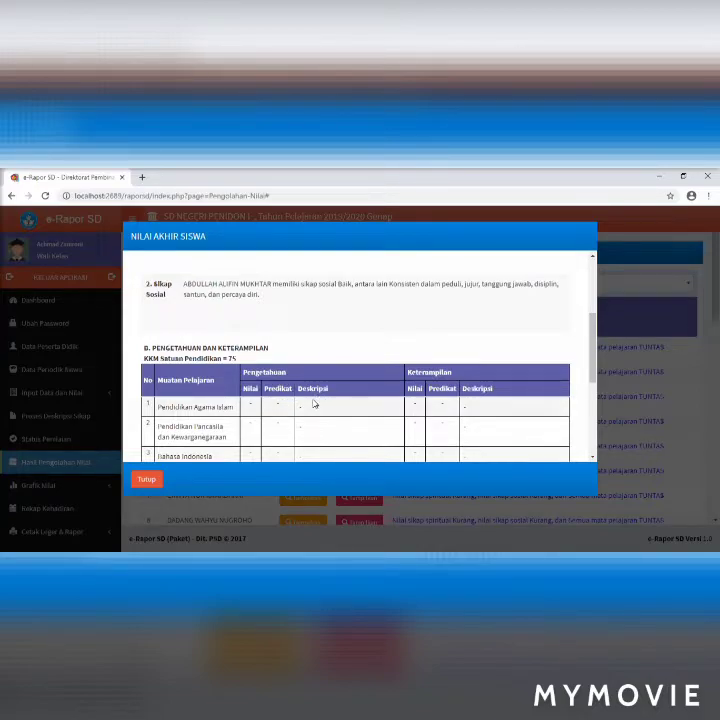
pyautogui.scroll(-3, 519, 300)
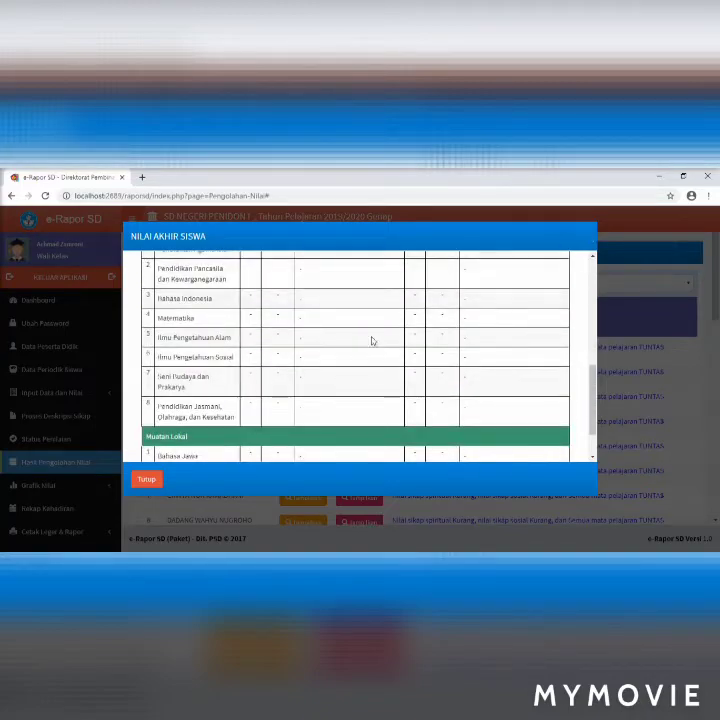
pyautogui.click(590, 241)
# - Open Rekap Kehadiran, show Kelas VI, and look through the students' attendance recap
pyautogui.scroll(-1, 96, 444)
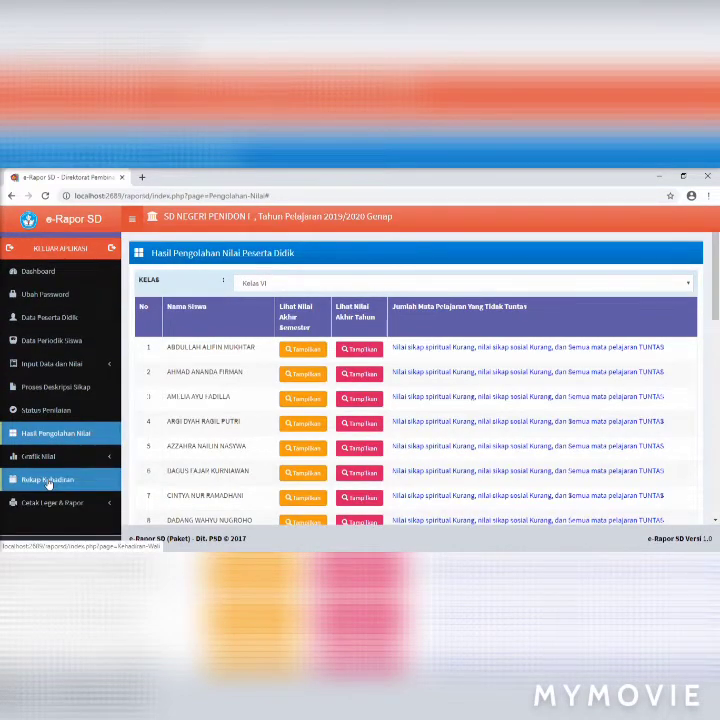
pyautogui.click(47, 482)
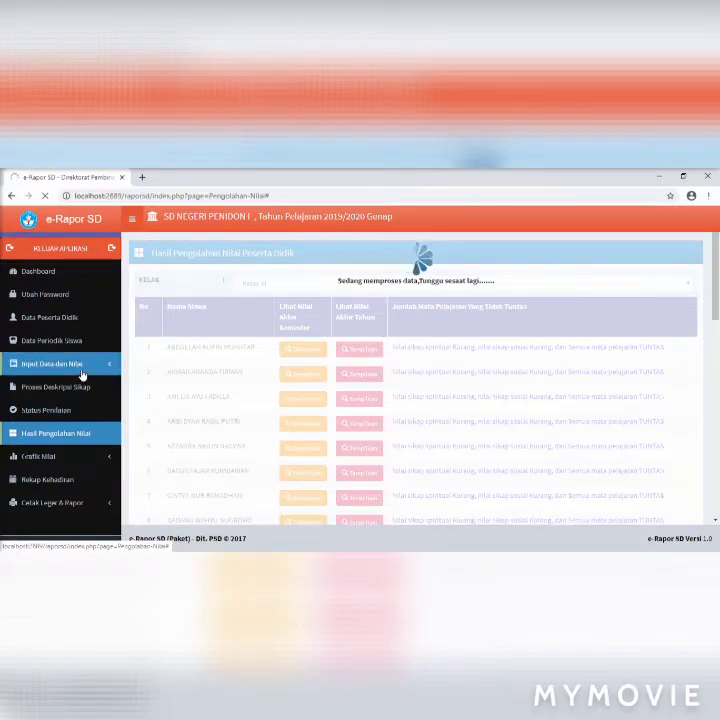
pyautogui.click(68, 485)
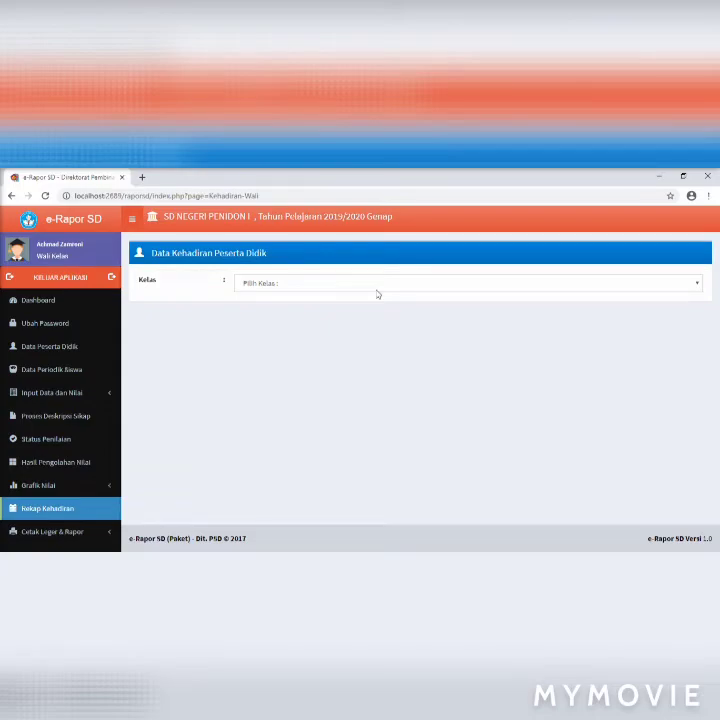
pyautogui.click(370, 285)
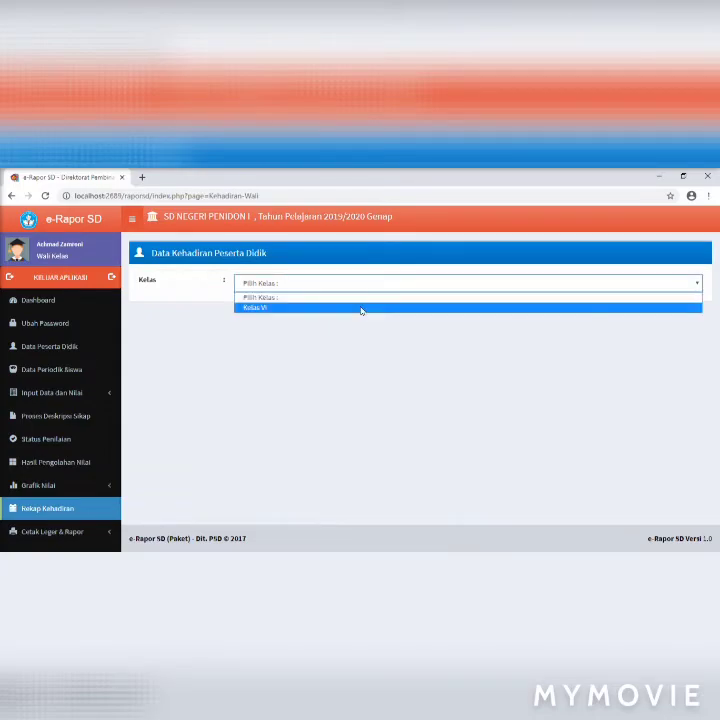
pyautogui.click(361, 308)
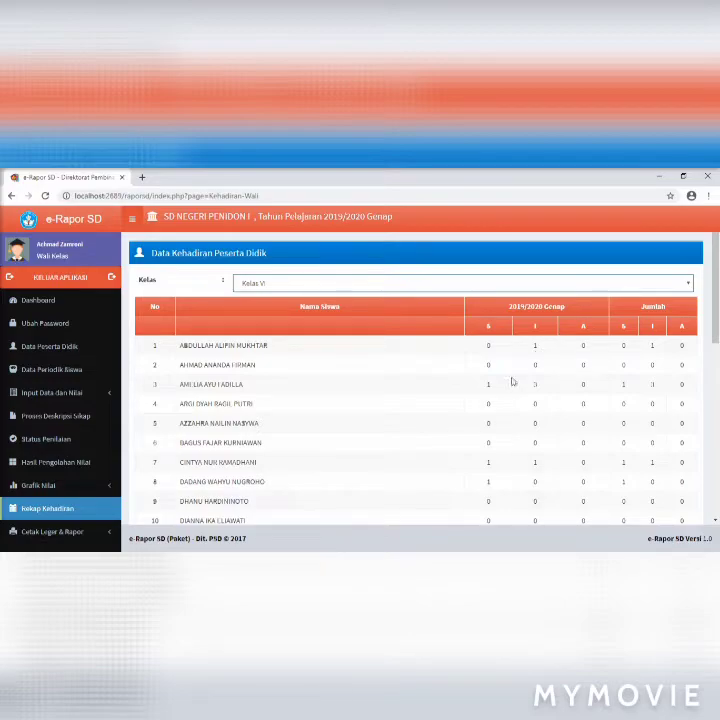
pyautogui.scroll(-5, 470, 380)
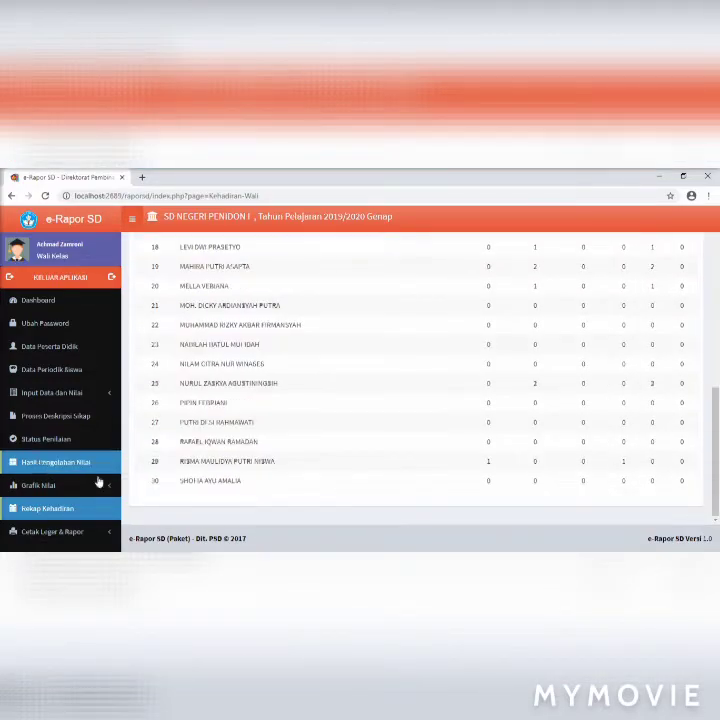
# - Open the Cetak Rapor page under Cetak Leger & Rapor, showing the report's paper and margin settings
pyautogui.click(85, 533)
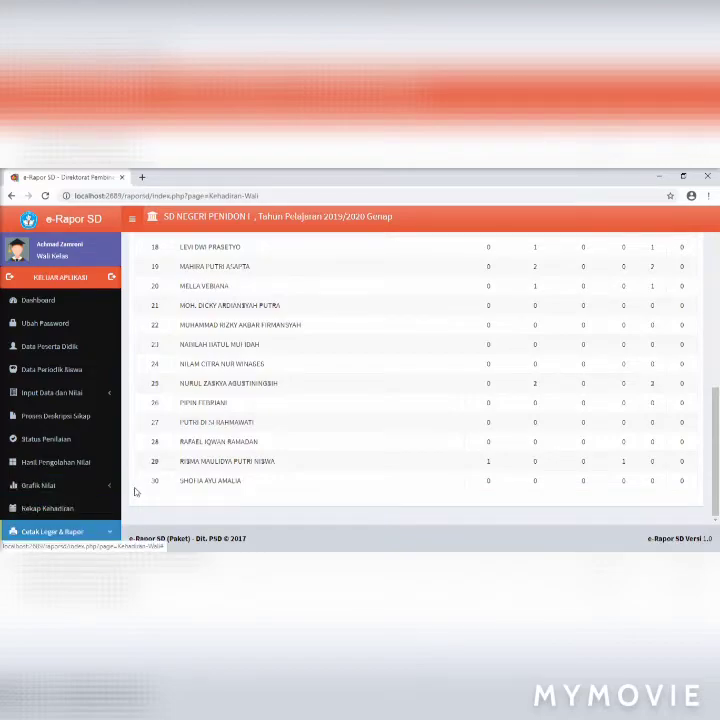
pyautogui.scroll(-1, 88, 531)
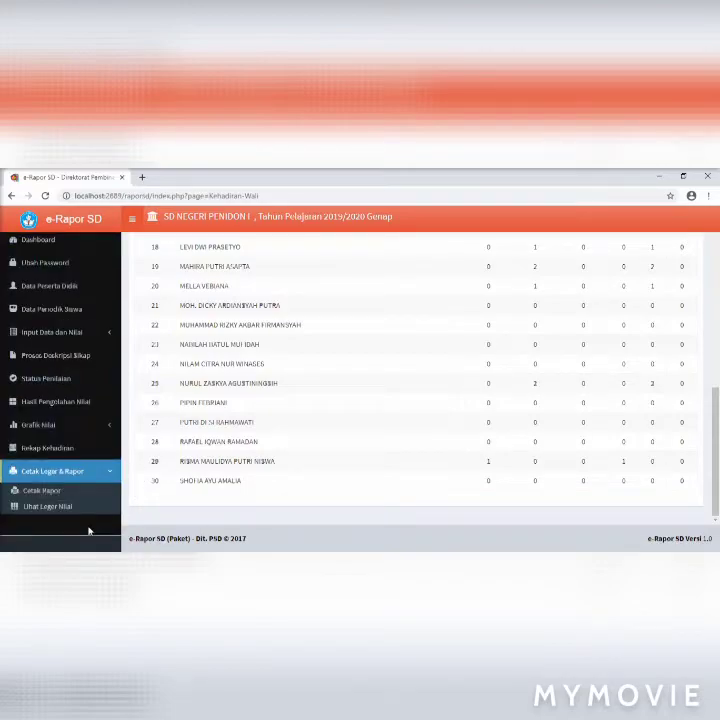
pyautogui.click(64, 492)
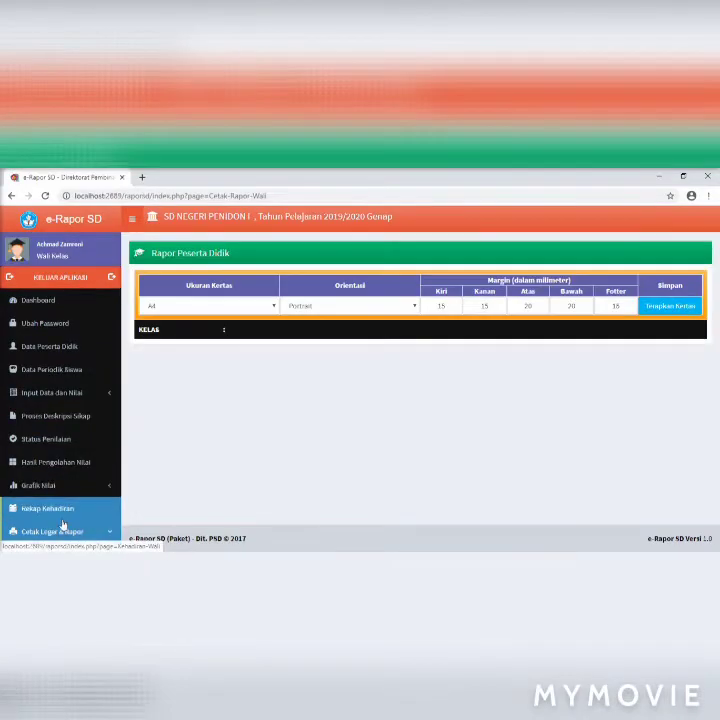
pyautogui.click(62, 530)
pyautogui.scroll(-1, 68, 520)
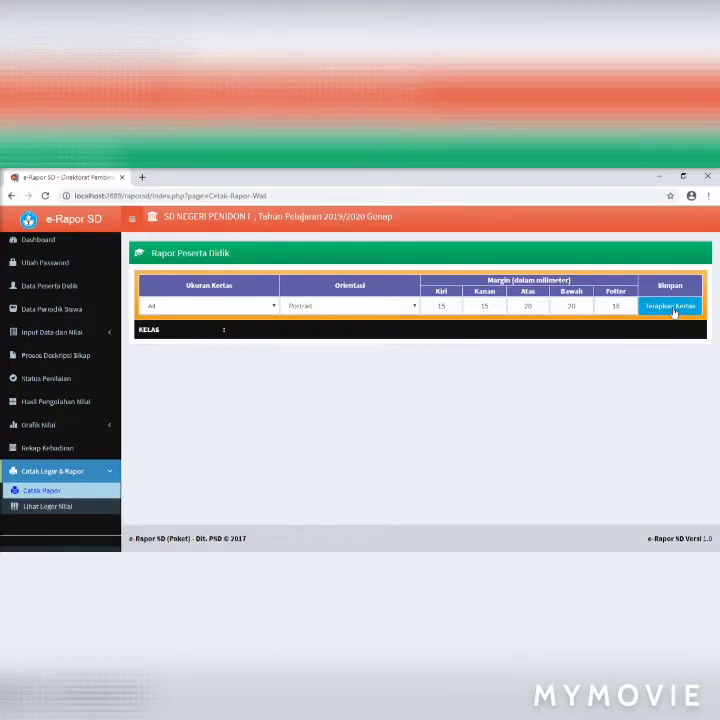
# - Keep the report paper size at A4 and the orientation at Portrait, and apply the paper settings
pyautogui.click(258, 307)
pyautogui.click(258, 307)
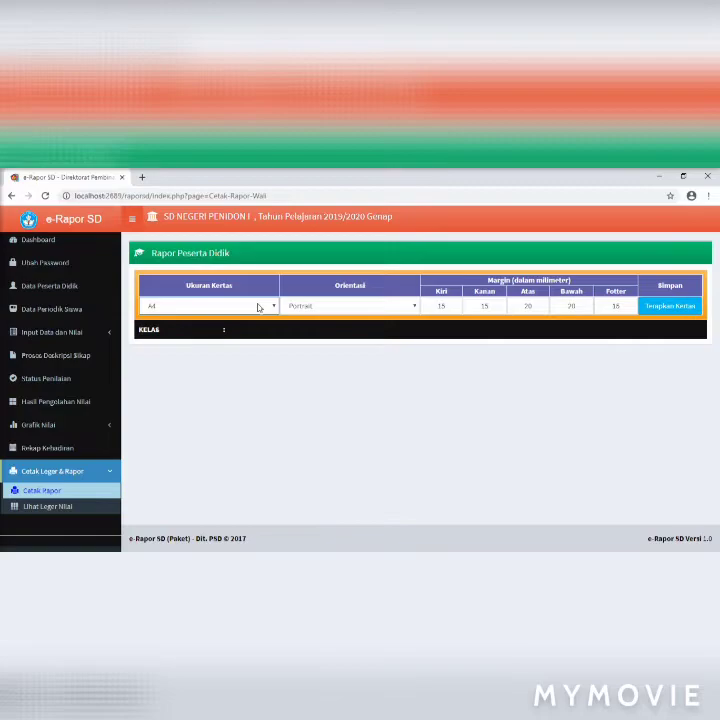
pyautogui.click(349, 309)
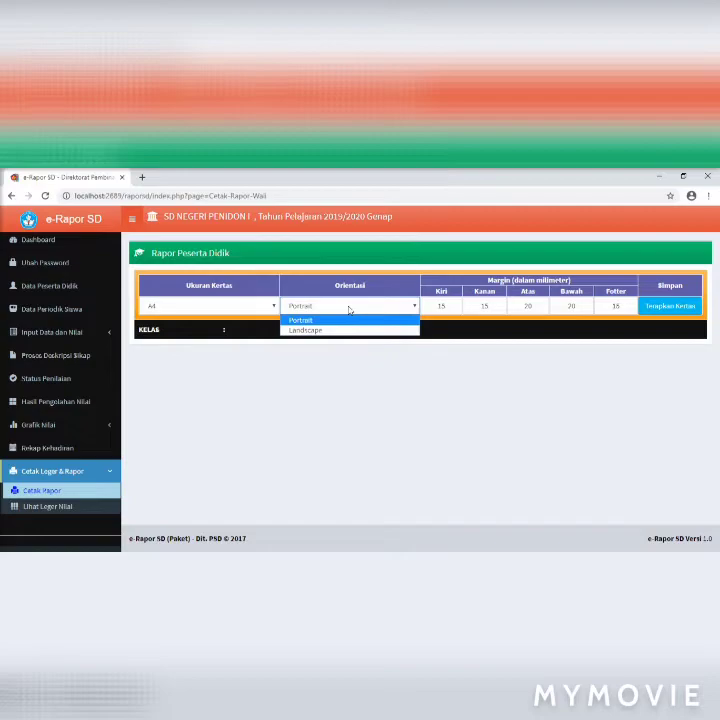
pyautogui.click(348, 310)
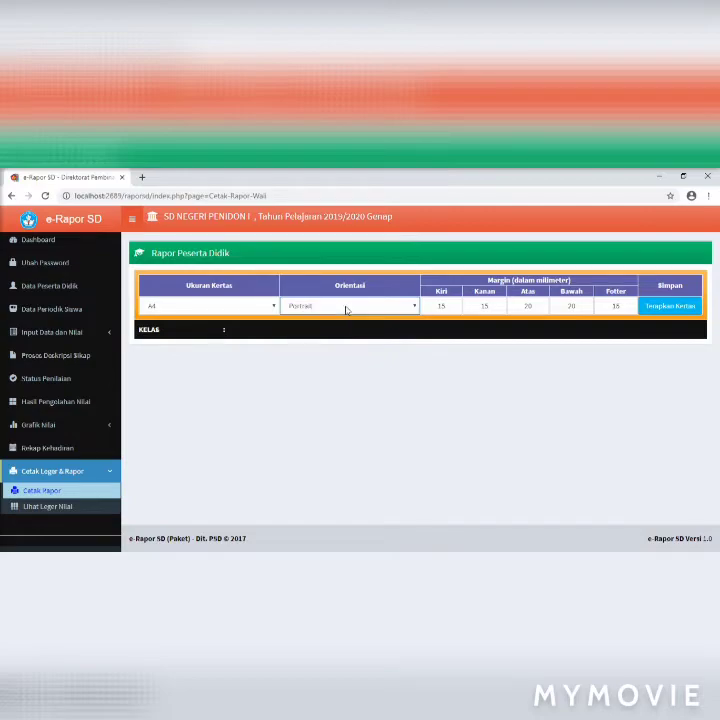
pyautogui.click(679, 311)
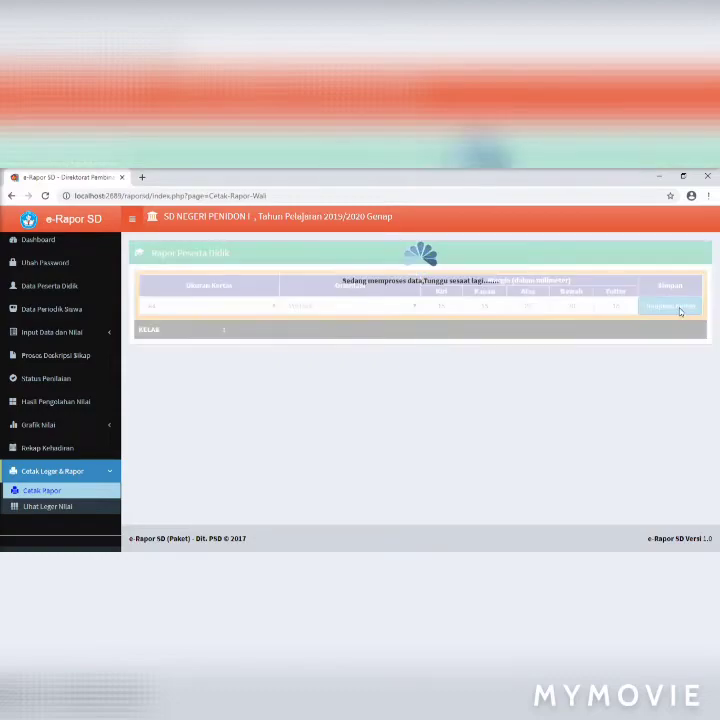
# - Show the report printing list for Kelas VI and generate the first student's Kelengkapan Rapor PDF
pyautogui.click(600, 333)
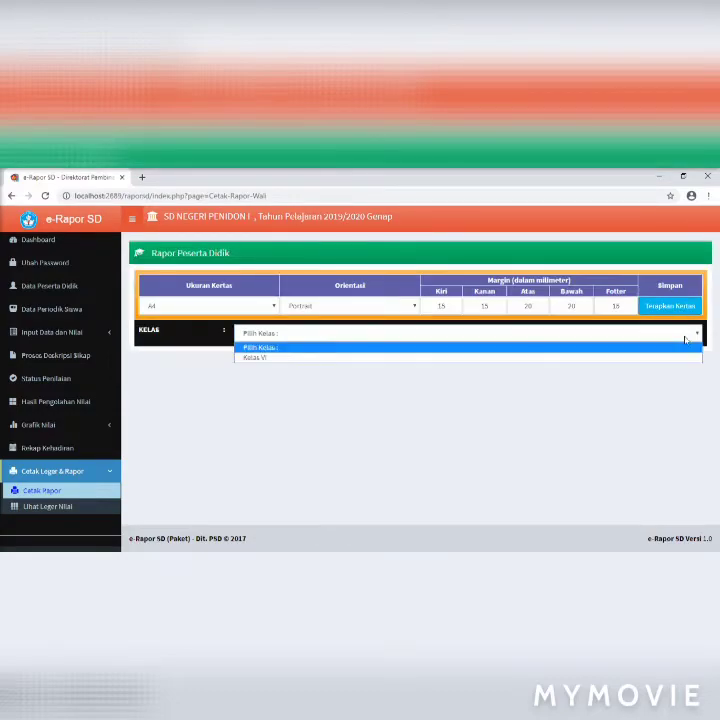
pyautogui.click(444, 359)
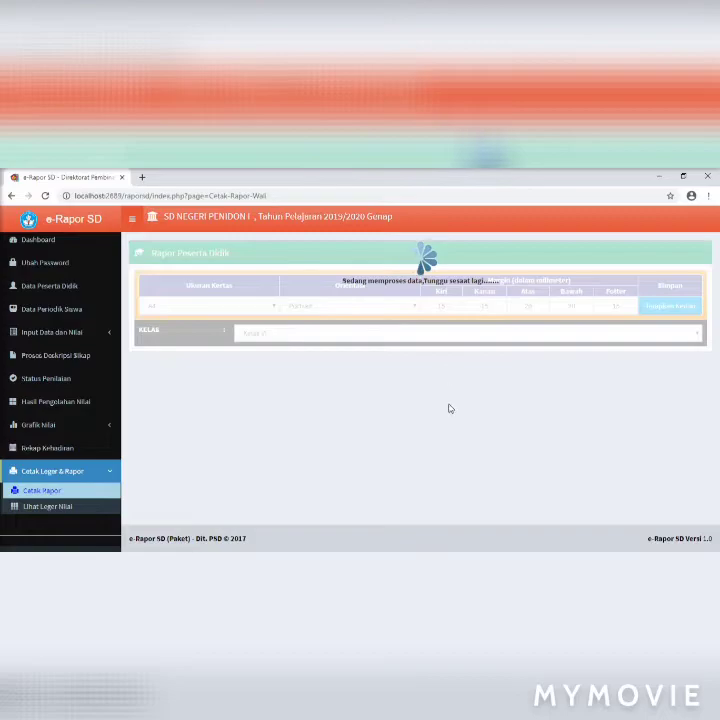
pyautogui.scroll(-2, 567, 430)
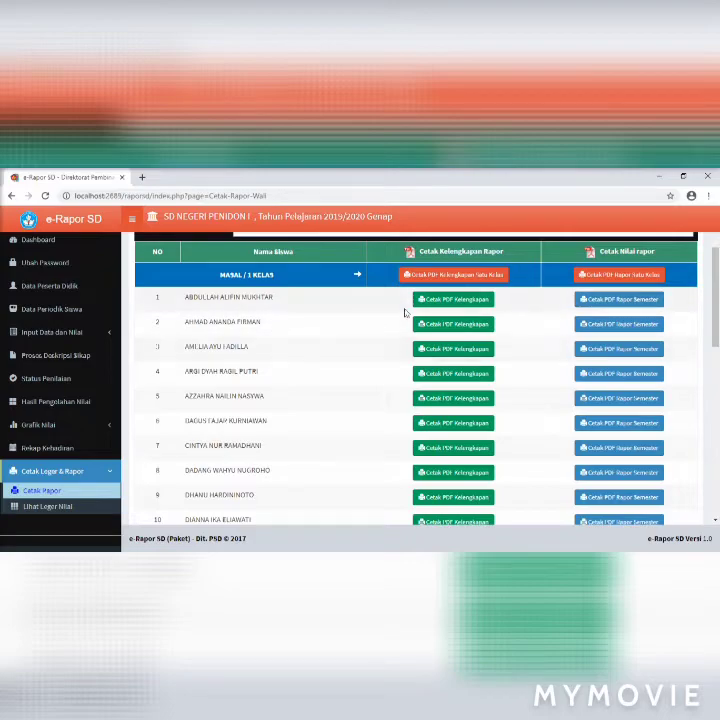
pyautogui.scroll(1, 437, 309)
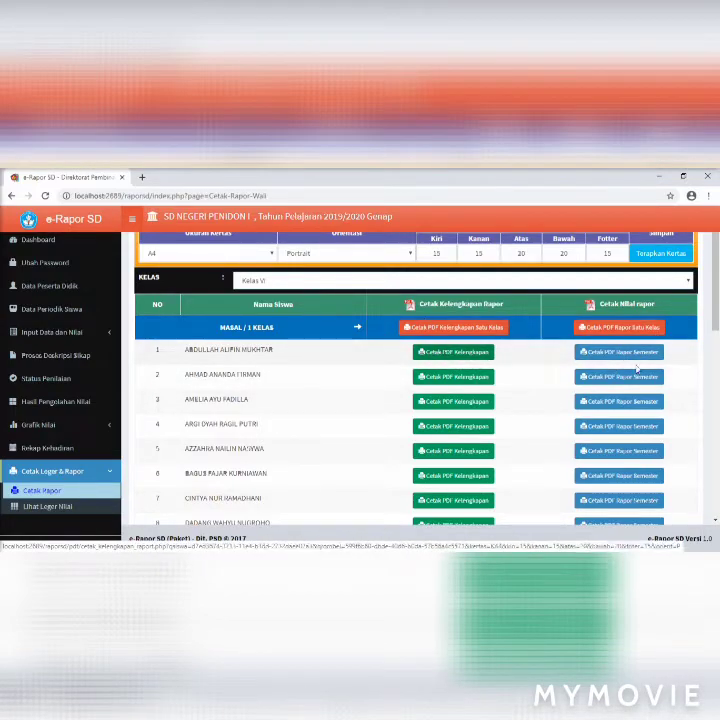
pyautogui.click(463, 354)
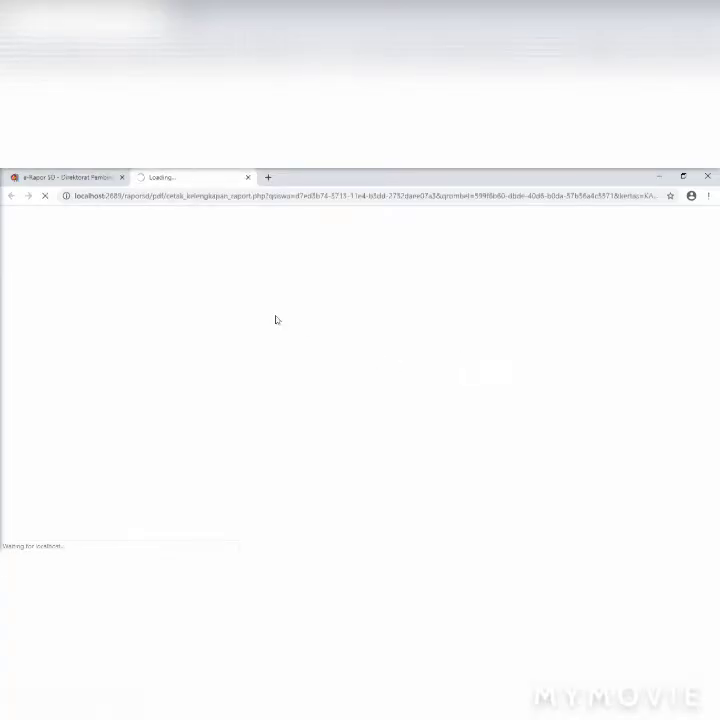